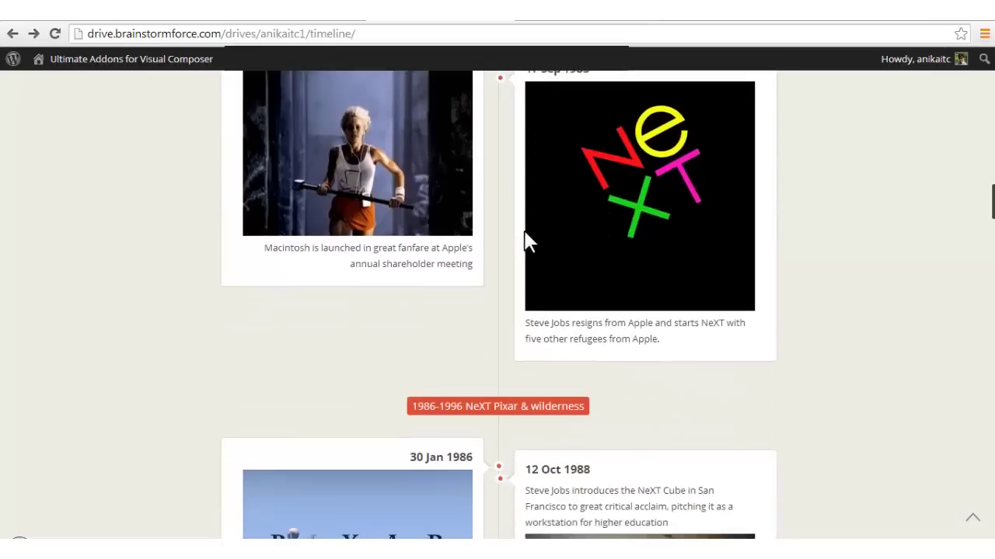
Step: Examine the live timeline page's dated entries and section separators, playing the Pixar video in the 30 Jan 1986 entry
scroll(526, 238, "down", 3)
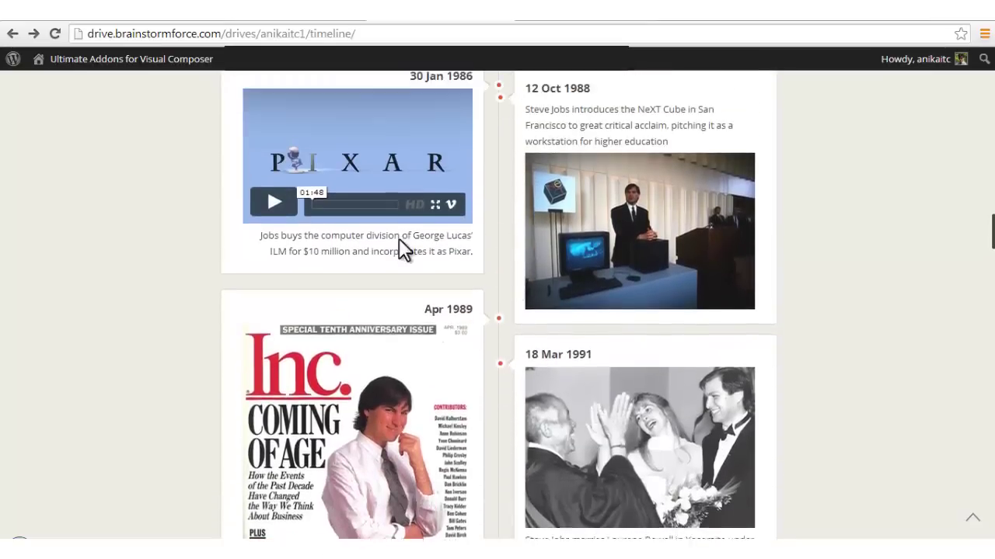
scroll(334, 256, "up", 1)
left_click(268, 269)
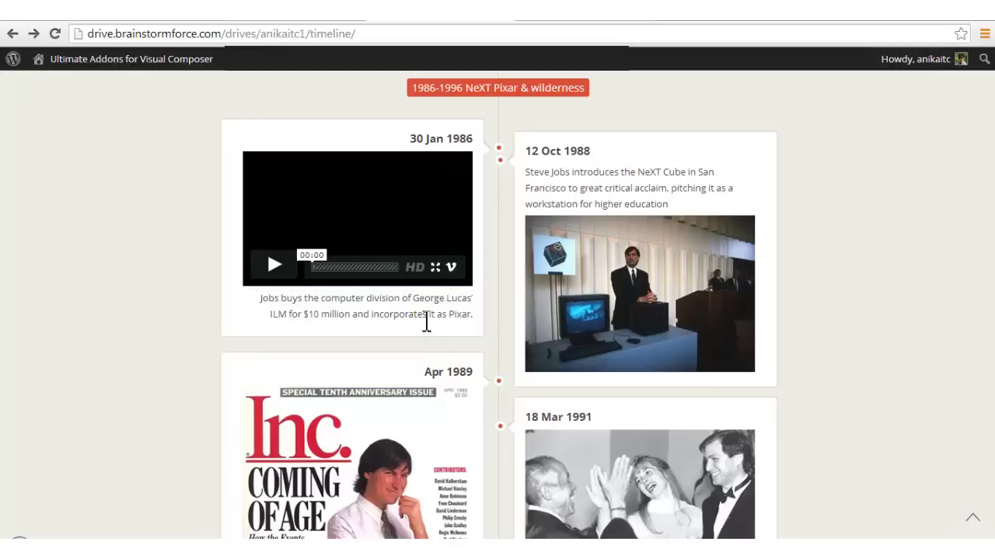
left_click(262, 262)
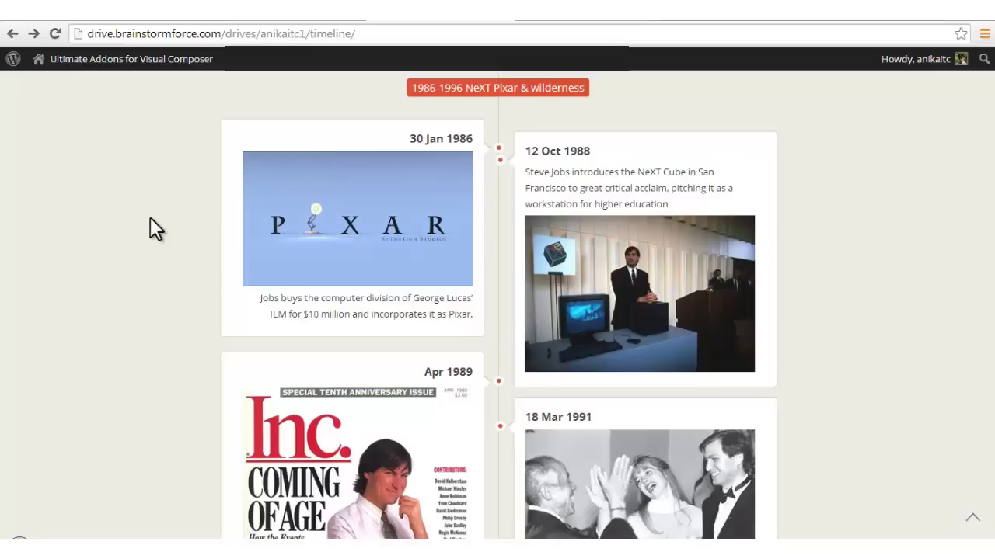
scroll(150, 216, "down", 4)
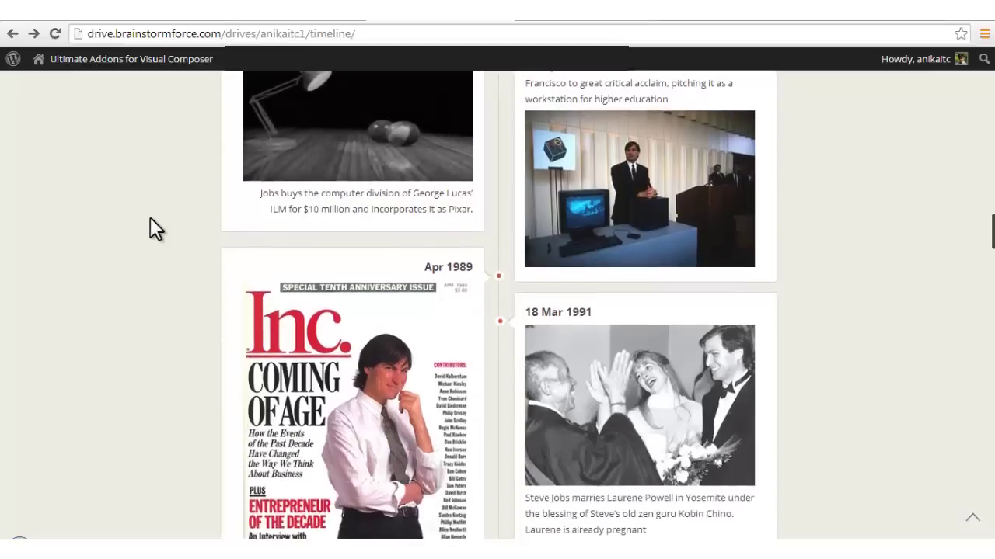
scroll(150, 218, "down", 6)
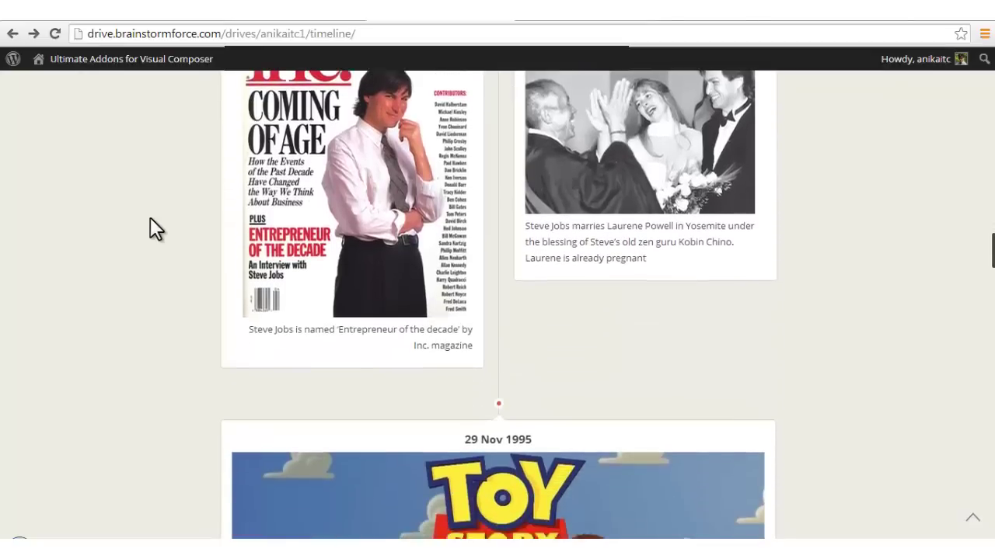
scroll(150, 217, "down", 15)
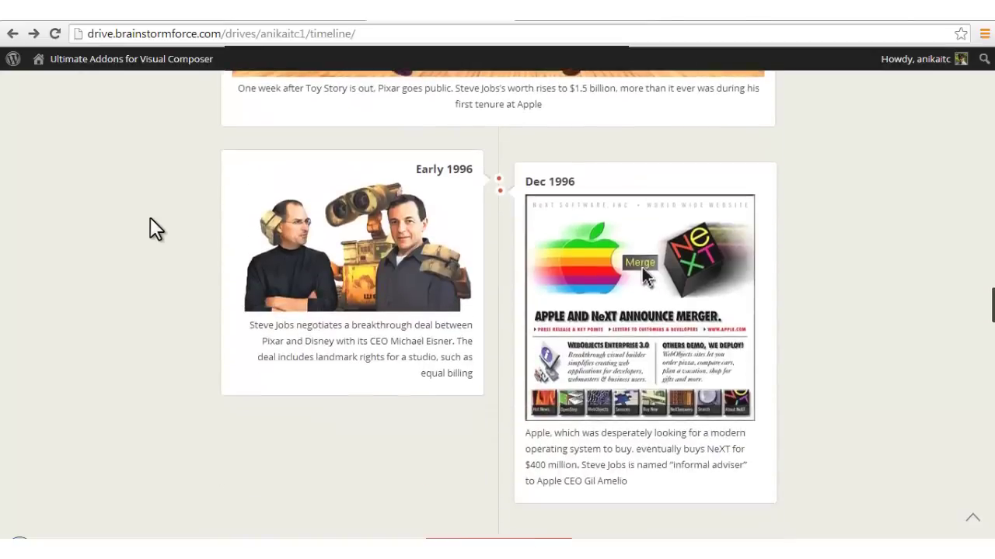
scroll(158, 221, "down", 6)
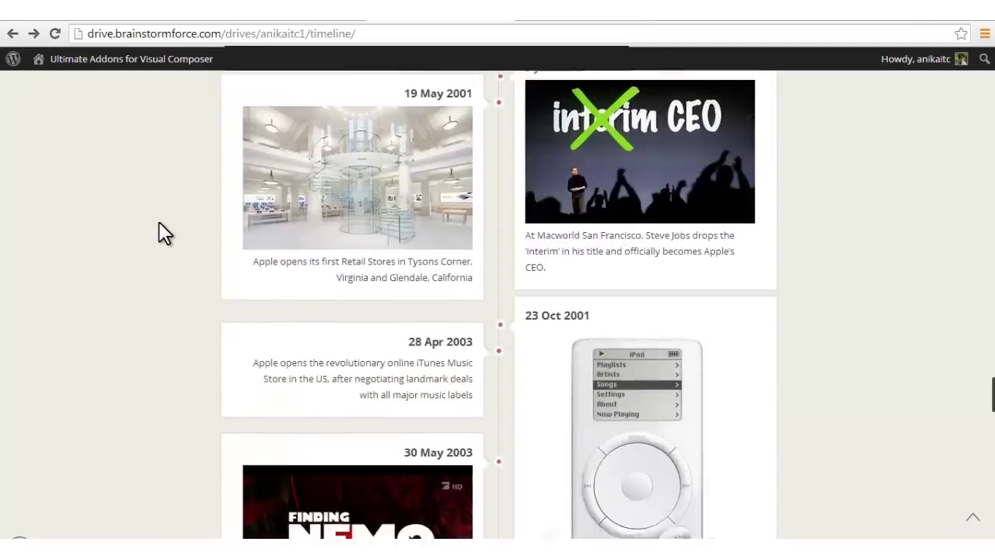
key("Home")
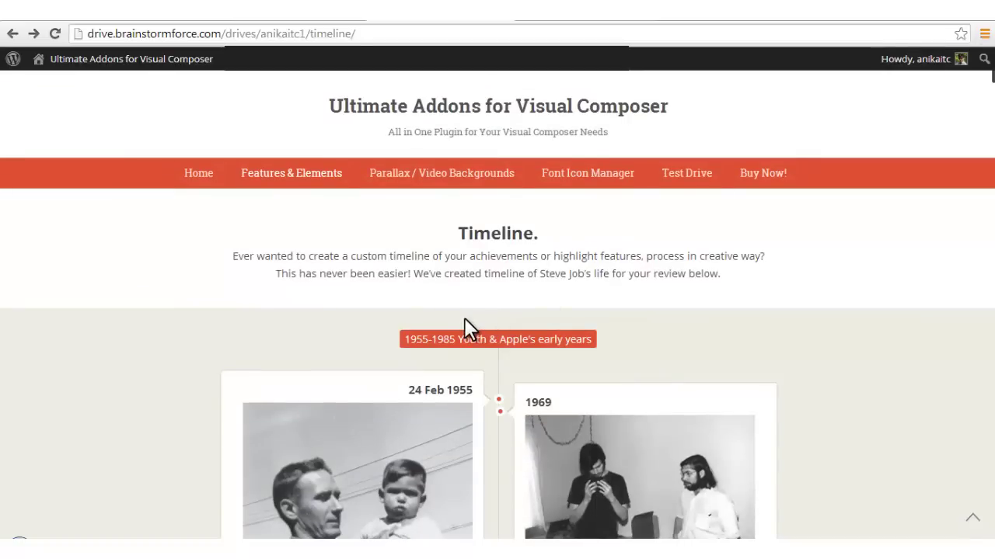
Step: Switch to the timeline page's editor and examine how the separator, item and featured item elements are nested inside the Timeline element
left_click(342, 78)
scroll(573, 329, "down", 3)
scroll(573, 329, "up", 2)
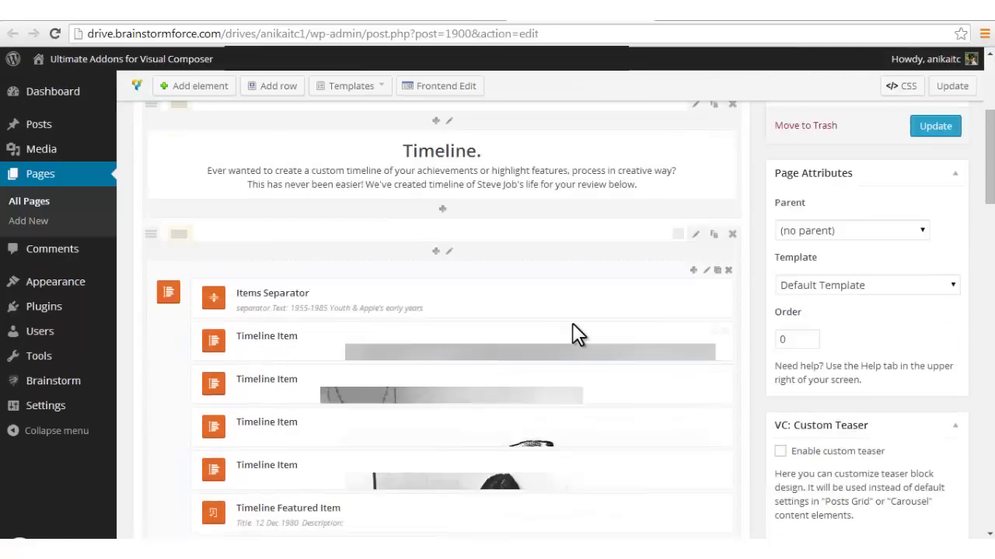
scroll(572, 326, "up", 2)
scroll(531, 276, "down", 3)
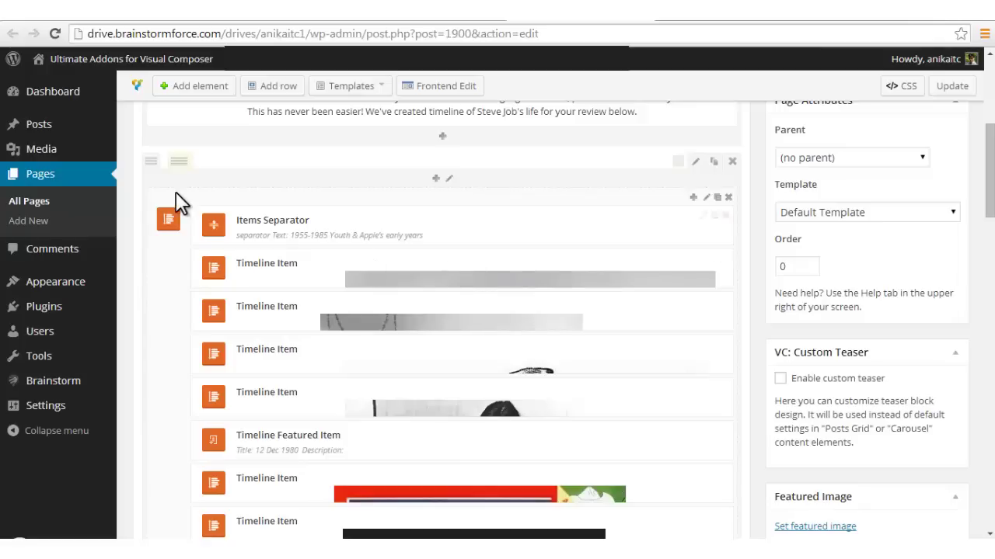
left_click_drag(235, 195, 214, 204)
scroll(469, 160, "down", 1)
left_click_drag(469, 160, 313, 254)
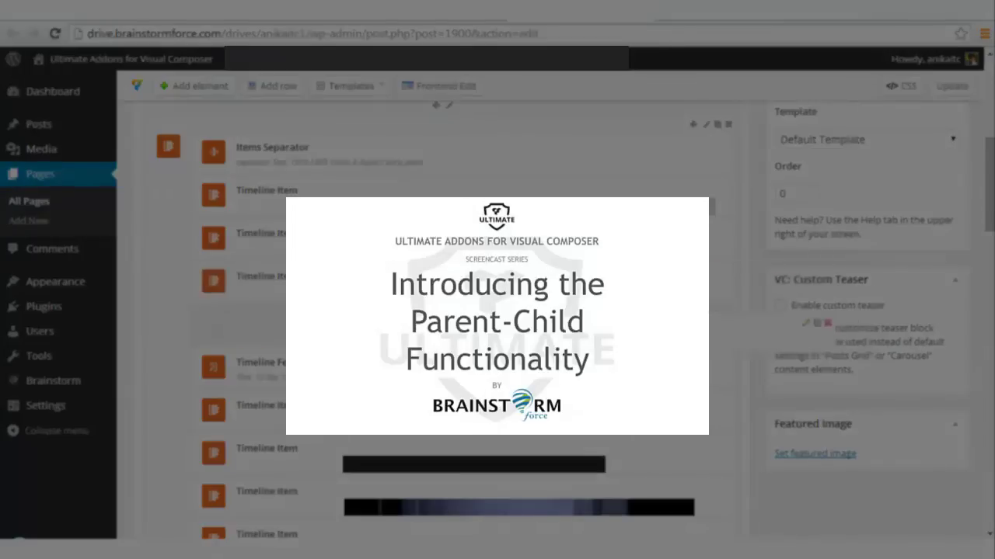
left_click_drag(163, 178, 184, 181)
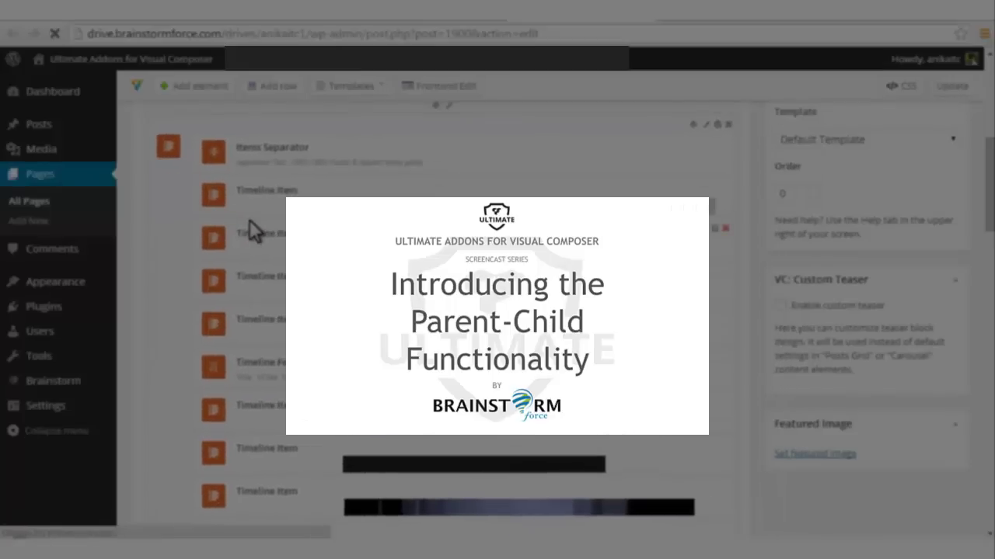
Step: Add a Timeline element from Ultimate VC Addons to the page and open the element choices for its empty container
scroll(258, 211, "up", 3)
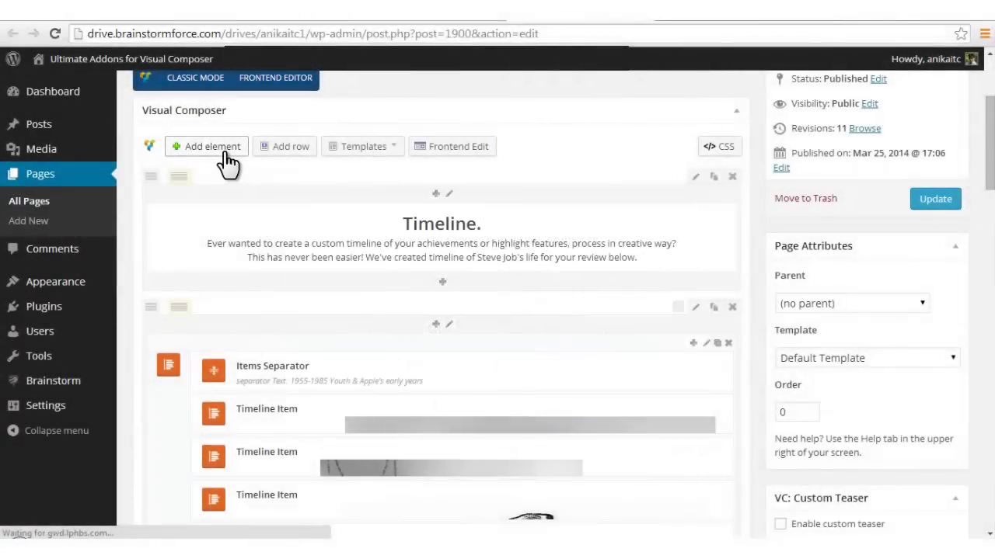
left_click(225, 150)
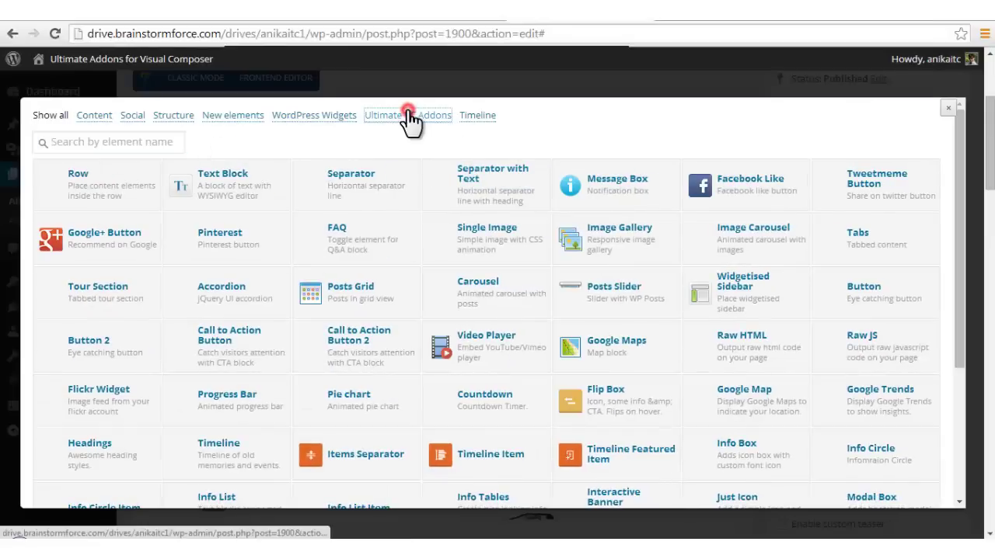
left_click(410, 118)
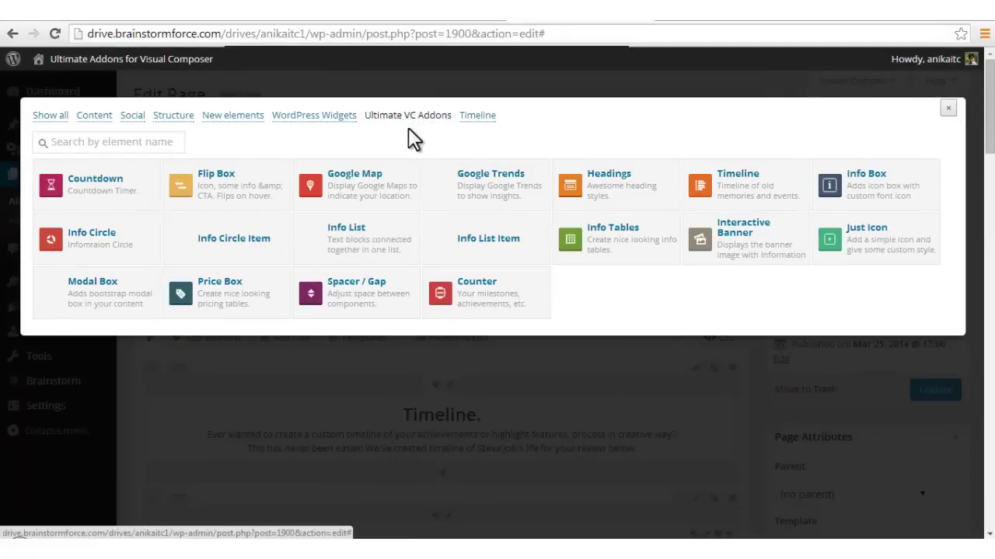
left_click(762, 192)
scroll(532, 305, "down", 4)
scroll(531, 305, "down", 15)
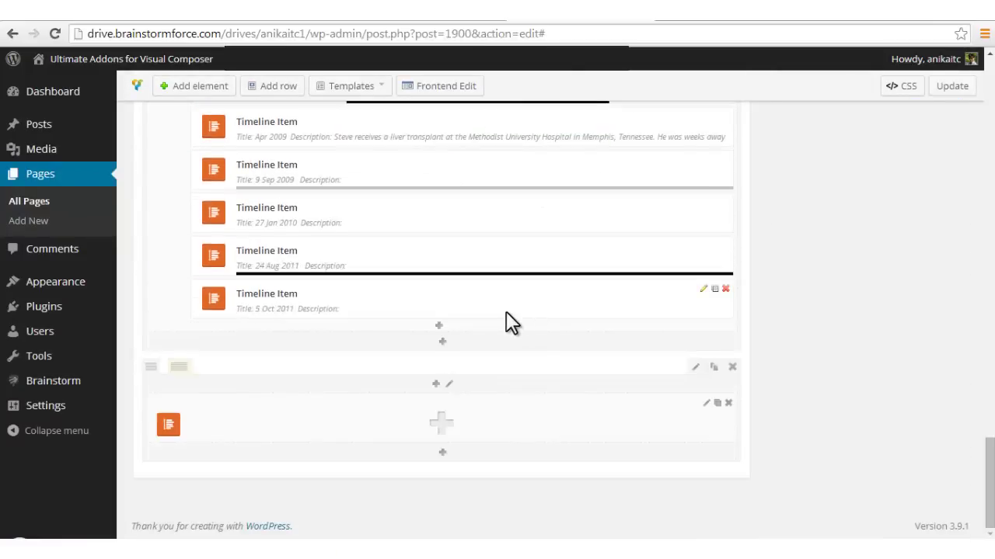
left_click_drag(440, 424, 466, 421)
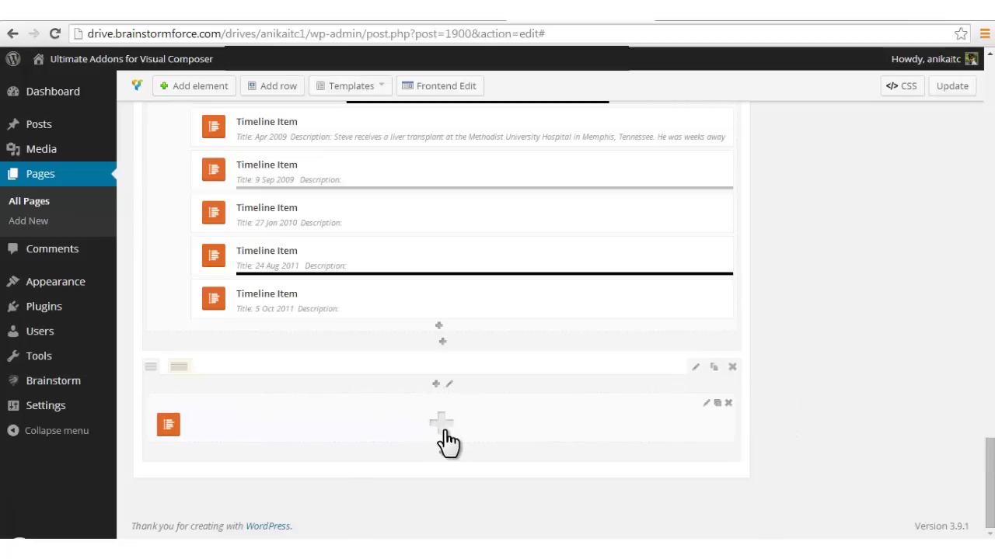
left_click(443, 428)
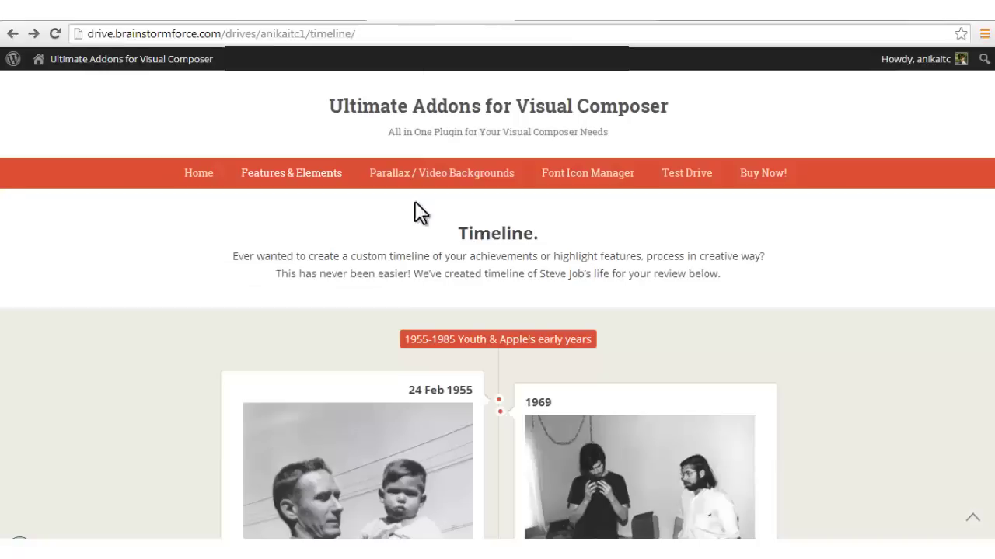
Step: Examine the "1955-1985 Youth & Apple's early years" separator label on the live timeline page
scroll(448, 282, "down", 1)
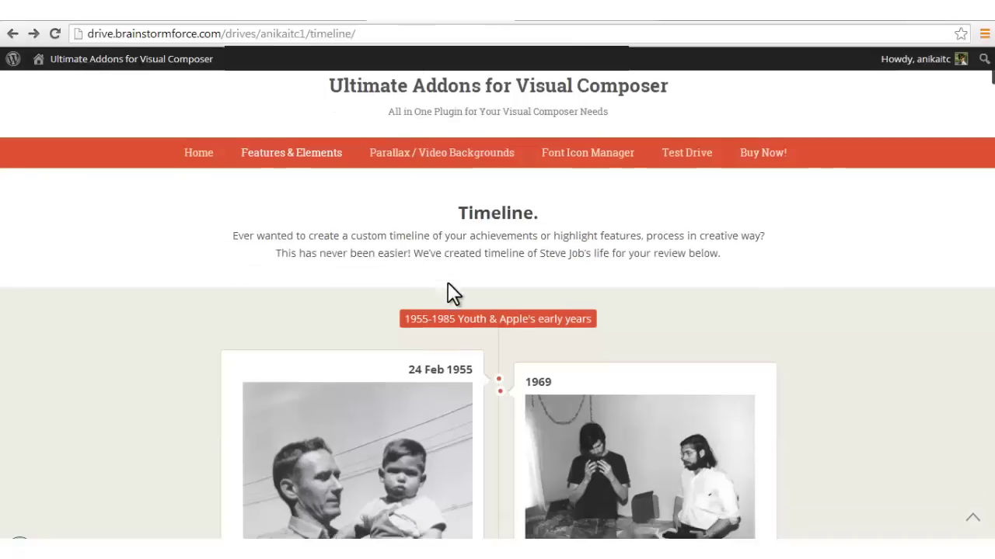
scroll(453, 293, "down", 1)
left_click_drag(596, 230, 370, 231)
left_click(617, 246)
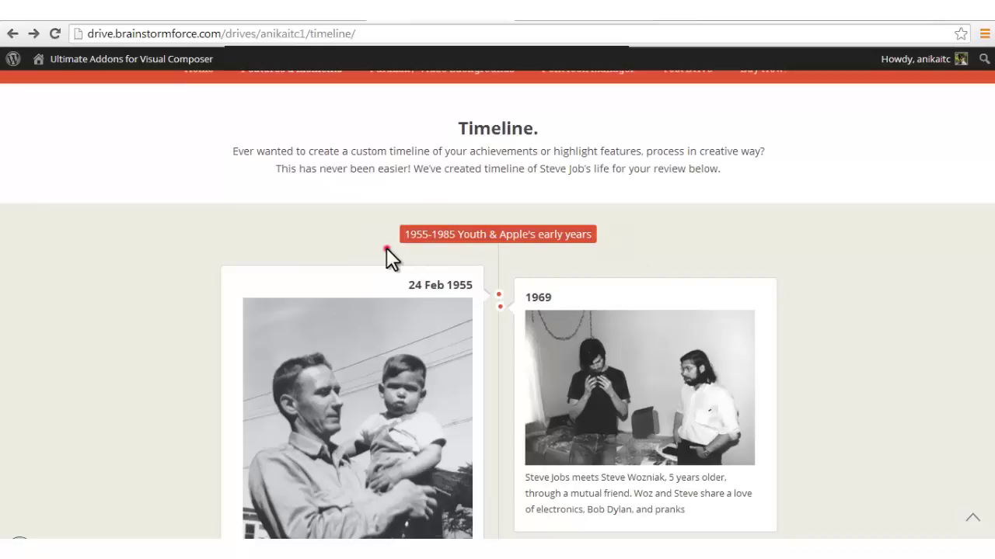
Step: Compare the editor's Timeline Item element with the first entries on both sides of the live timeline, highlighting the first two
left_click(585, 19)
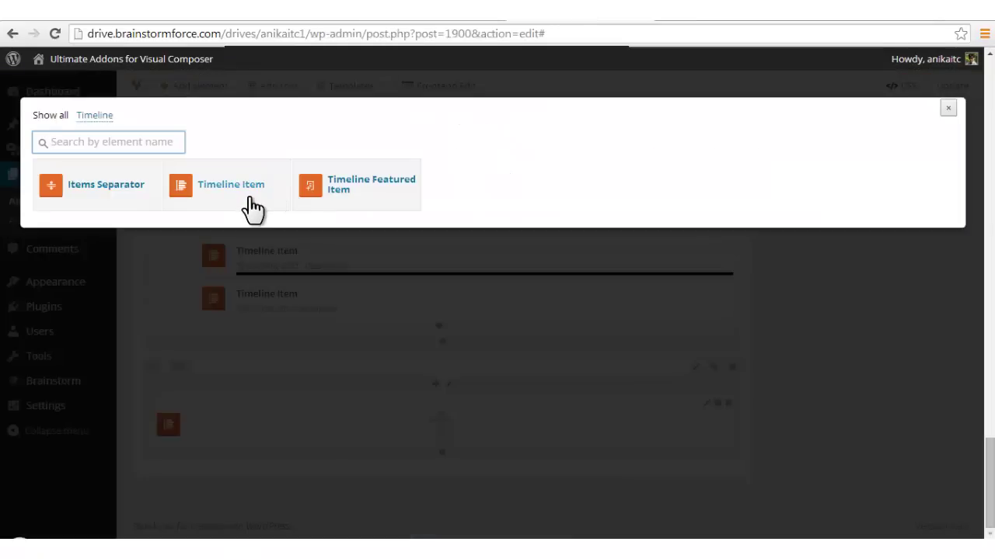
left_click(416, 19)
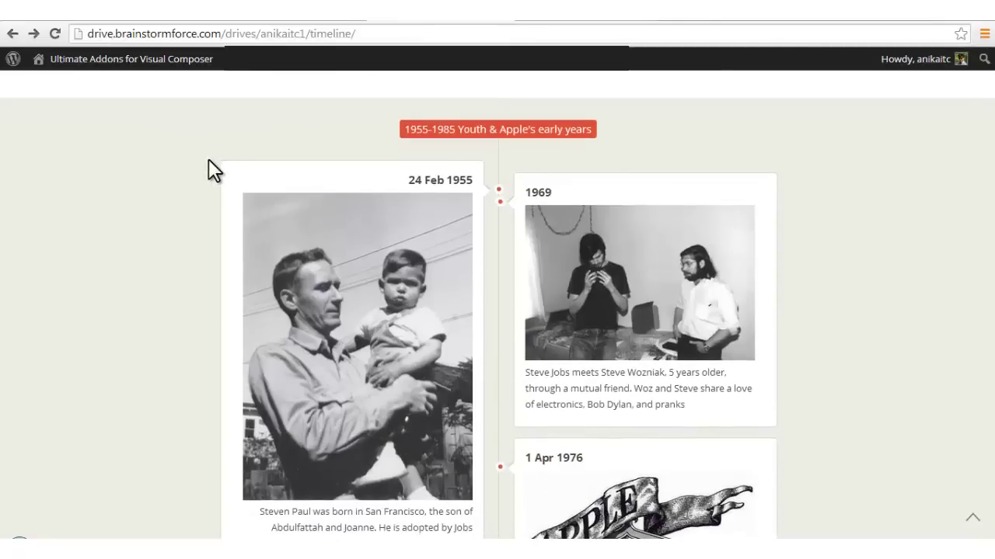
left_click_drag(200, 150, 444, 514)
scroll(857, 424, "down", 2)
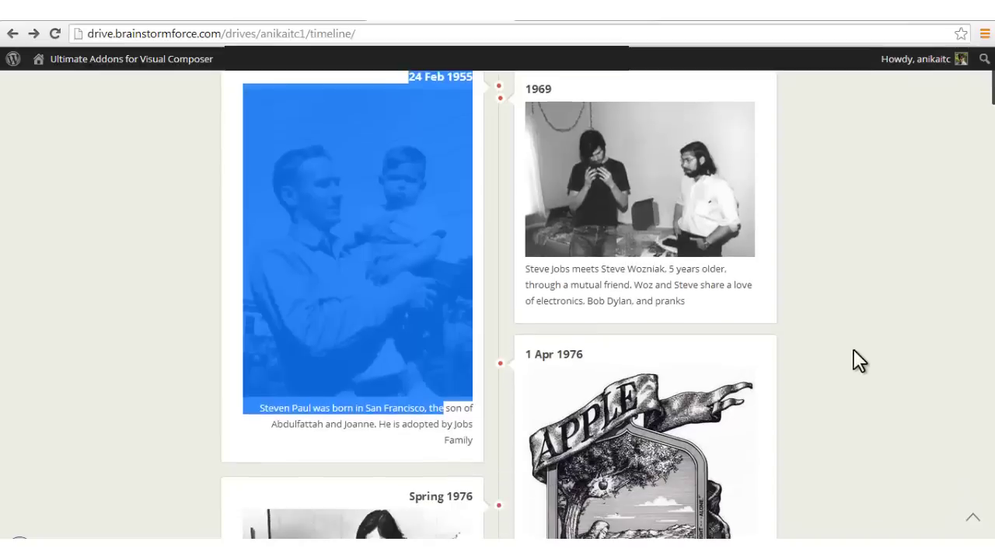
left_click(852, 342)
left_click_drag(747, 311, 532, 80)
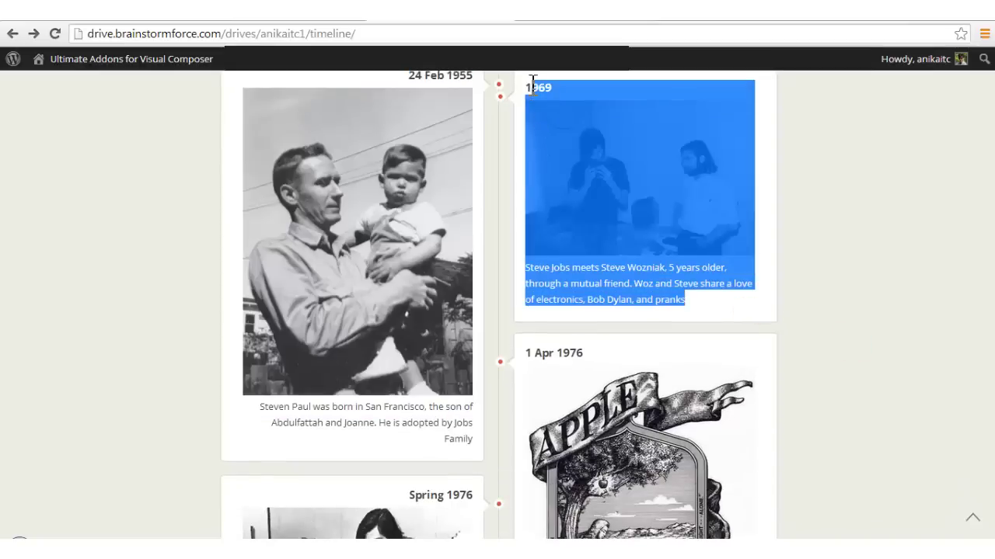
left_click(868, 198)
scroll(784, 266, "up", 1)
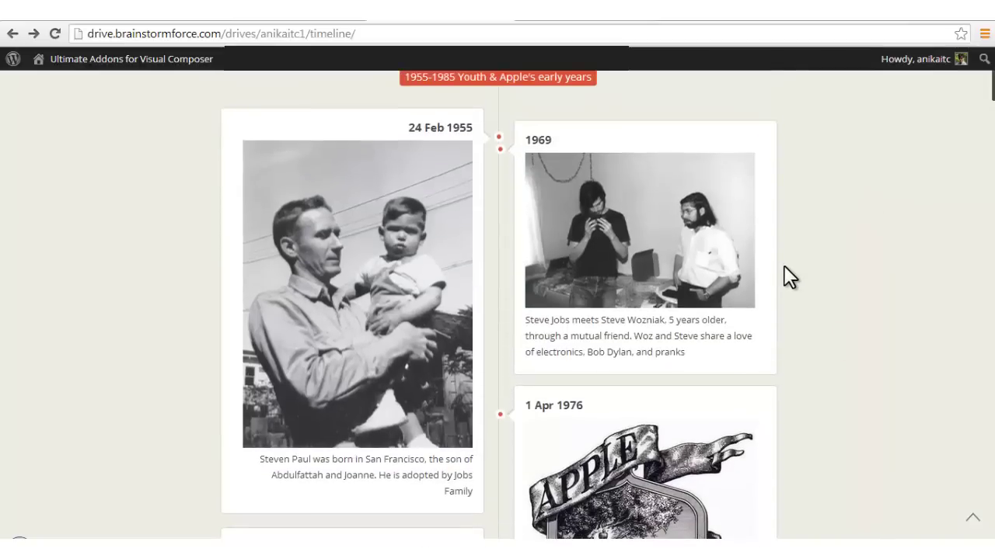
scroll(784, 266, "down", 2)
scroll(784, 266, "down", 3)
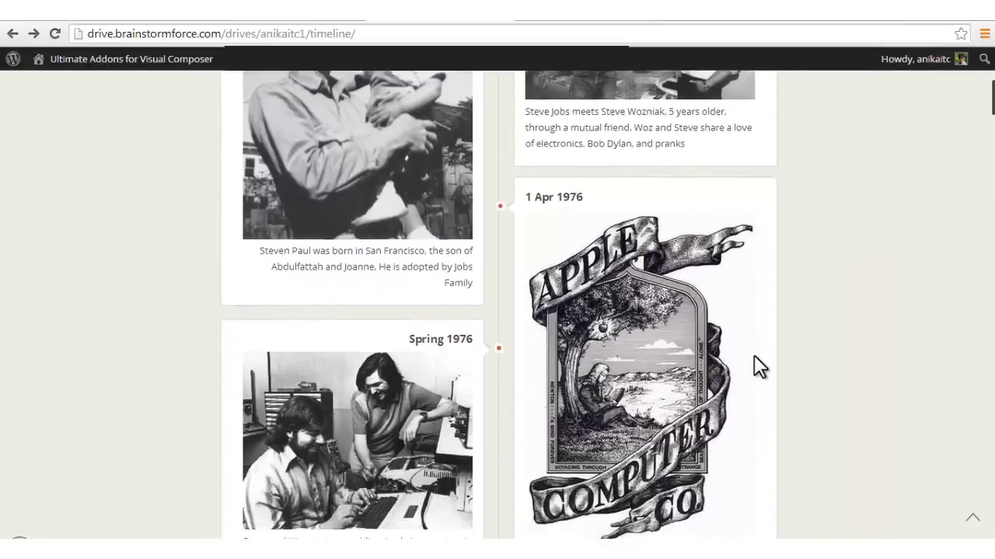
scroll(364, 320, "down", 1)
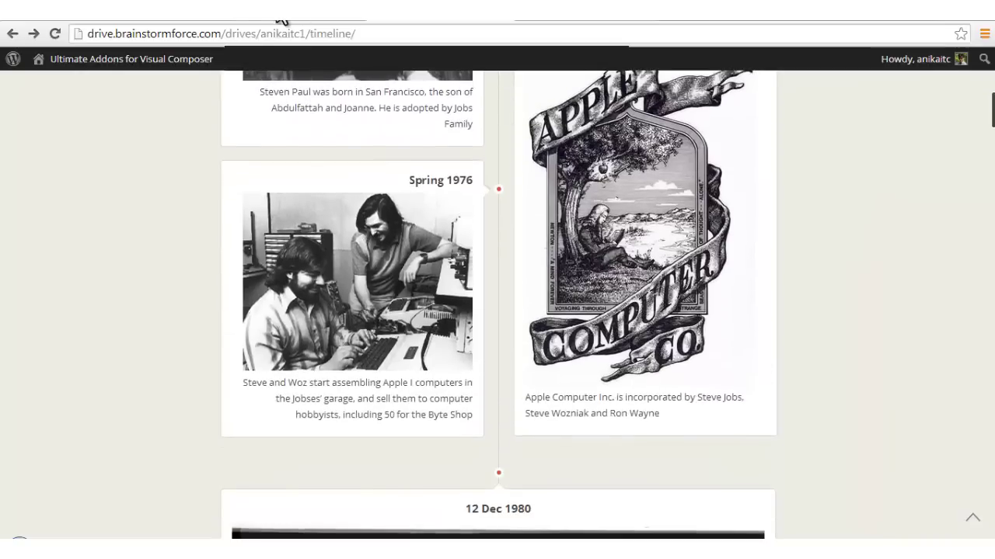
Step: Compare the editor's Timeline Featured Item element with the full-width 12 Dec 1980 entry on the live timeline page
left_click(617, 19)
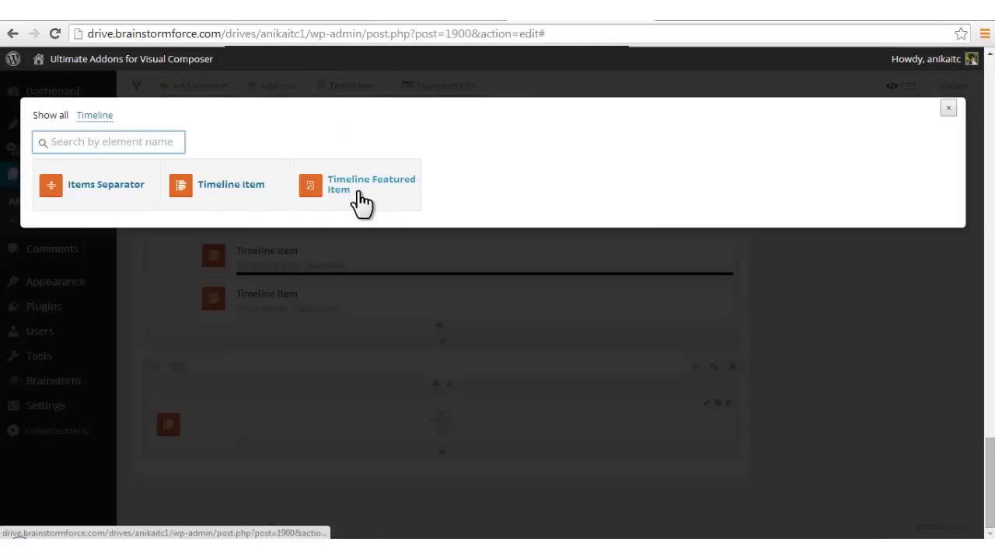
left_click(447, 20)
scroll(576, 319, "down", 3)
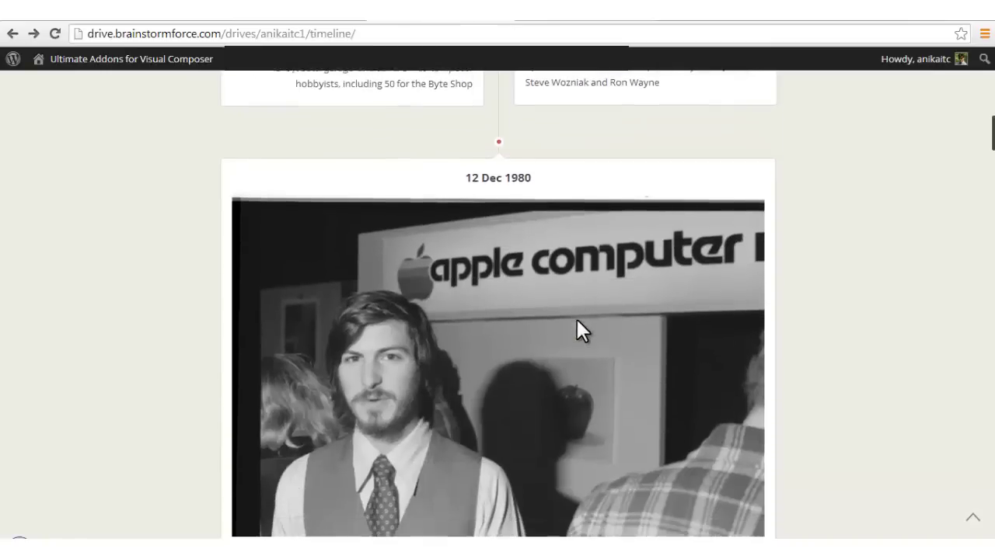
scroll(576, 320, "down", 1)
scroll(576, 319, "up", 1)
left_click_drag(761, 526, 340, 124)
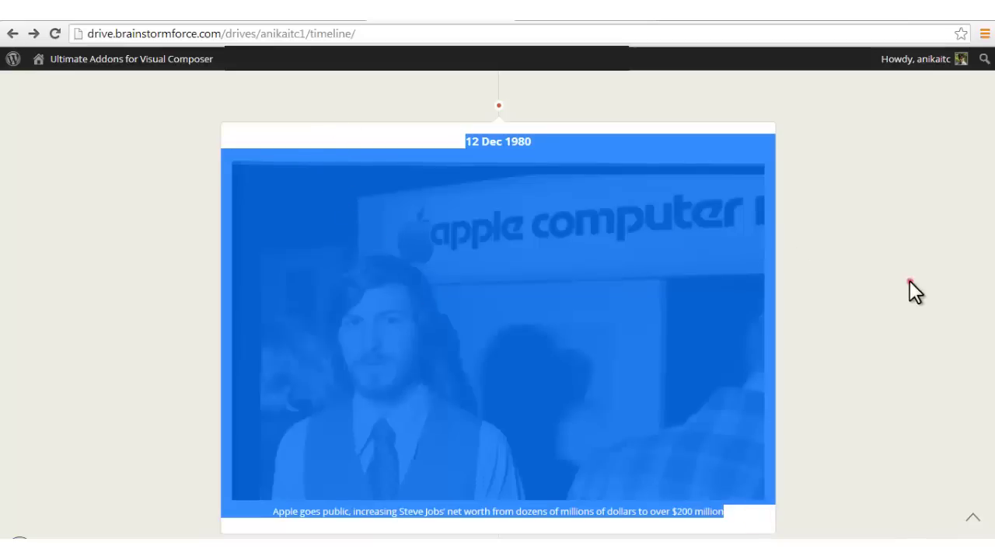
left_click(909, 281)
scroll(648, 449, "down", 1)
scroll(648, 448, "up", 1)
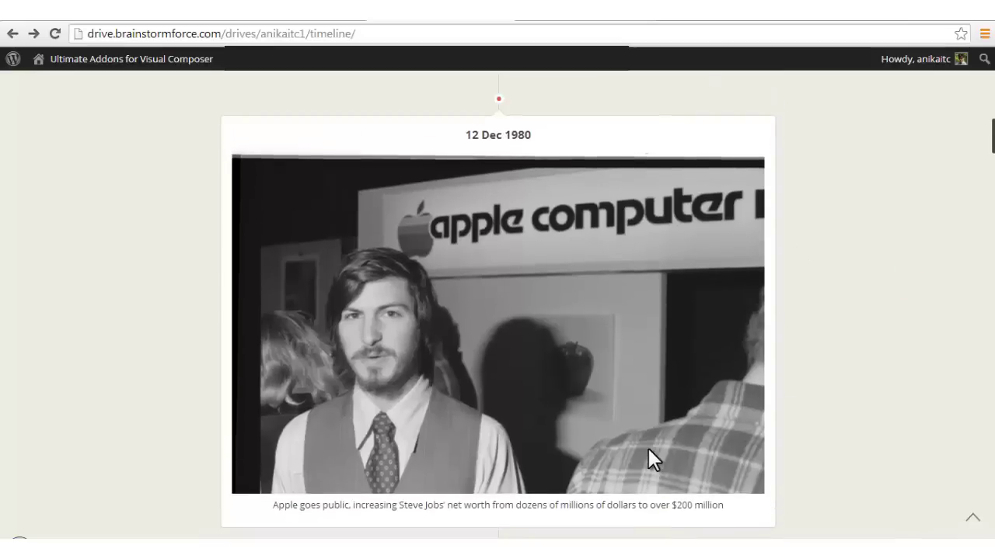
scroll(648, 448, "down", 1)
Step: Add an Items Separator inside the empty timeline in the editor and place the cursor in its separator text
left_click(549, 22)
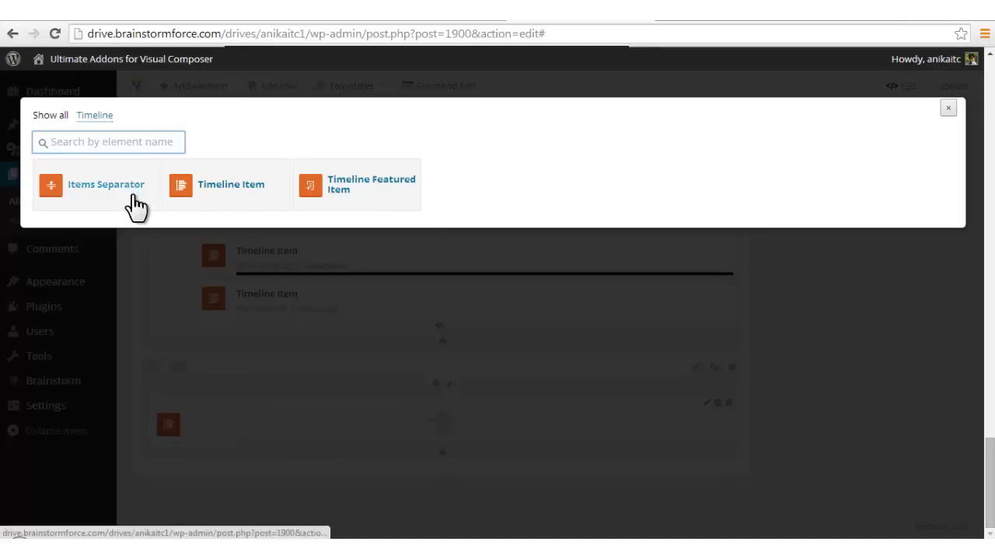
left_click(129, 204)
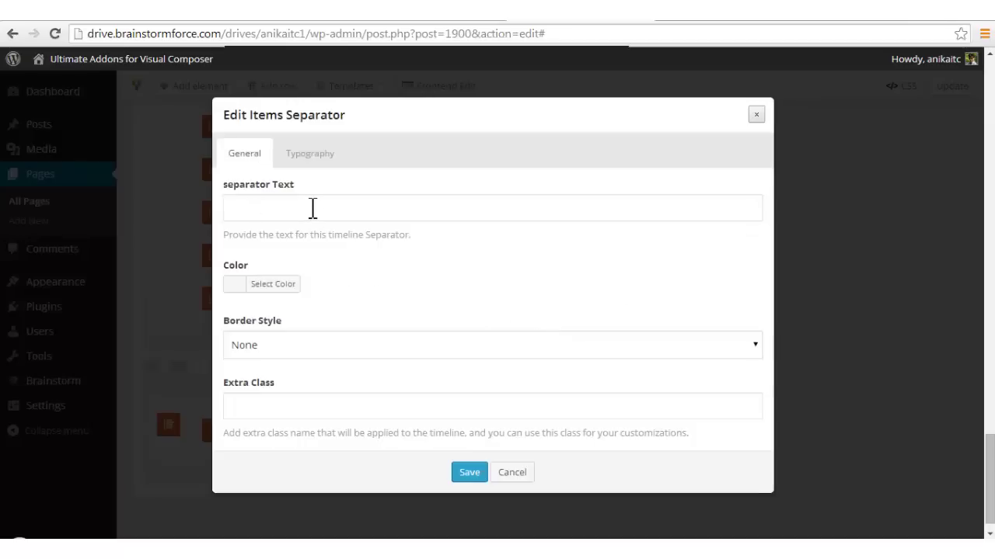
left_click(317, 207)
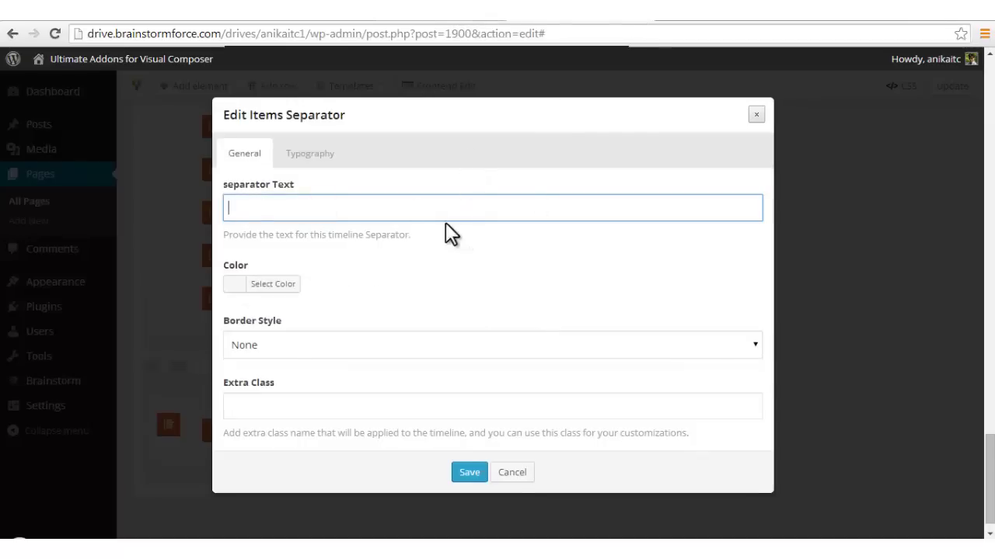
Step: Highlight the "1955-1985 Youth & Apple's early years" label on the live timeline page, and return to the separator settings
left_click(461, 17)
left_click_drag(595, 218, 384, 212)
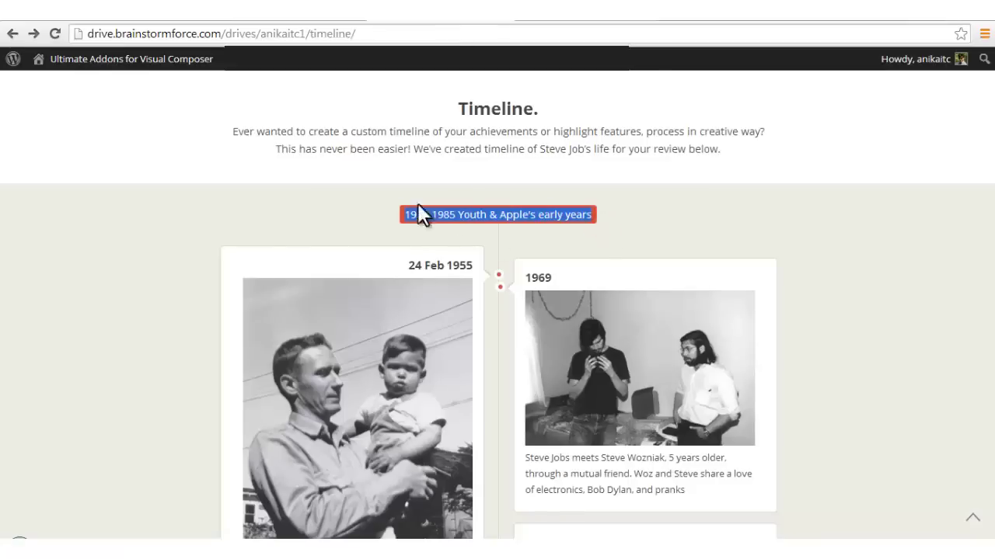
left_click(630, 206)
left_click(550, 11)
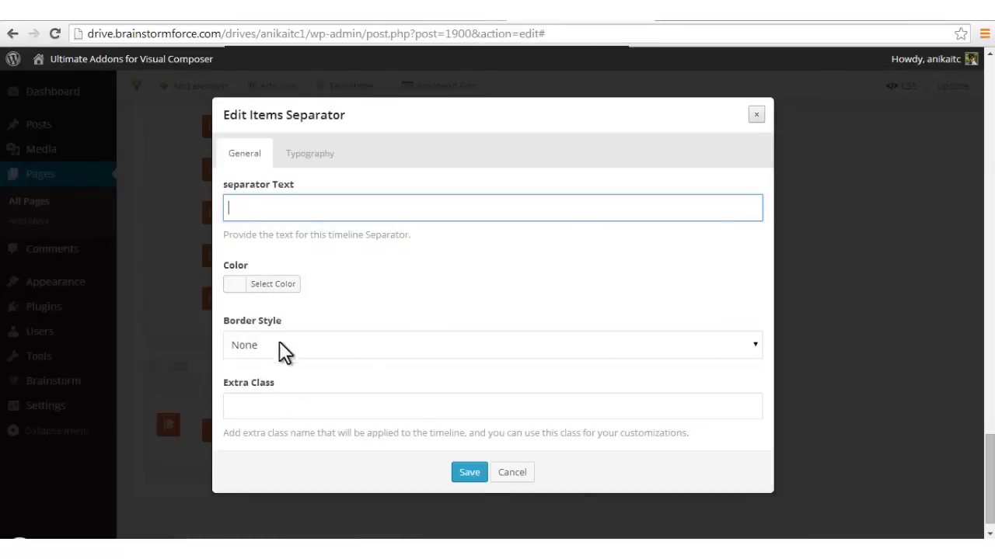
Step: Review the Items Separator's border style options and save the separator with its default settings
left_click(311, 346)
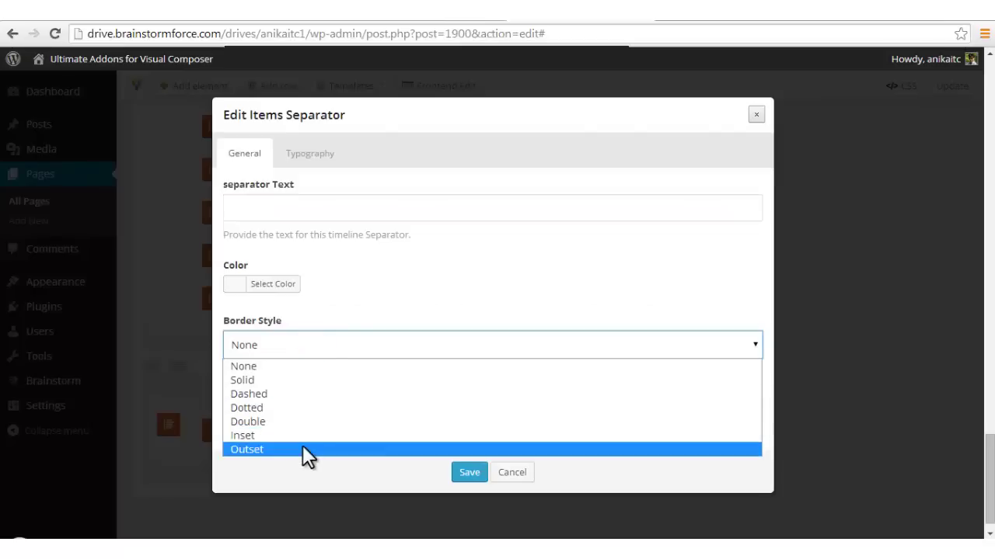
left_click(356, 301)
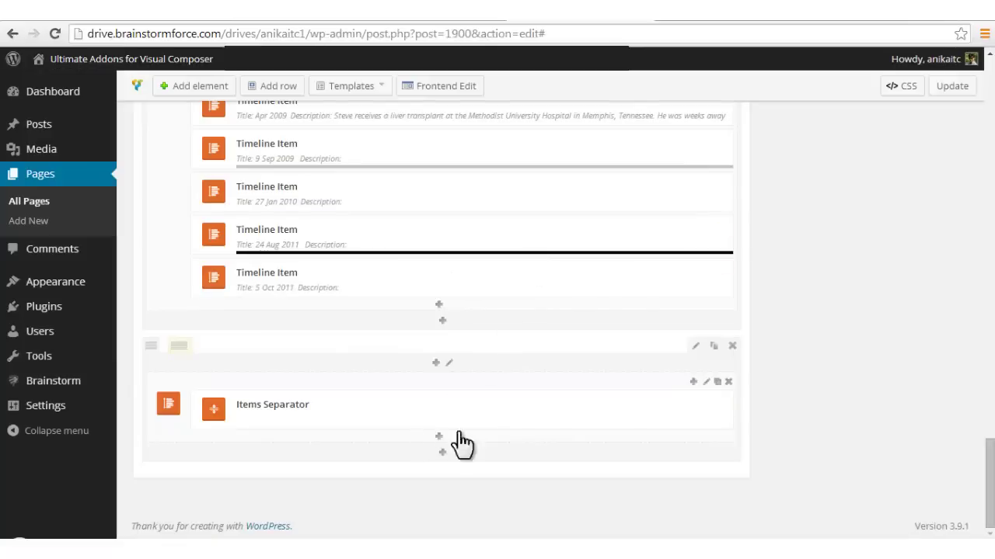
Step: Add a Timeline Item below the Items Separator and place the cursor in its title
left_click(439, 436)
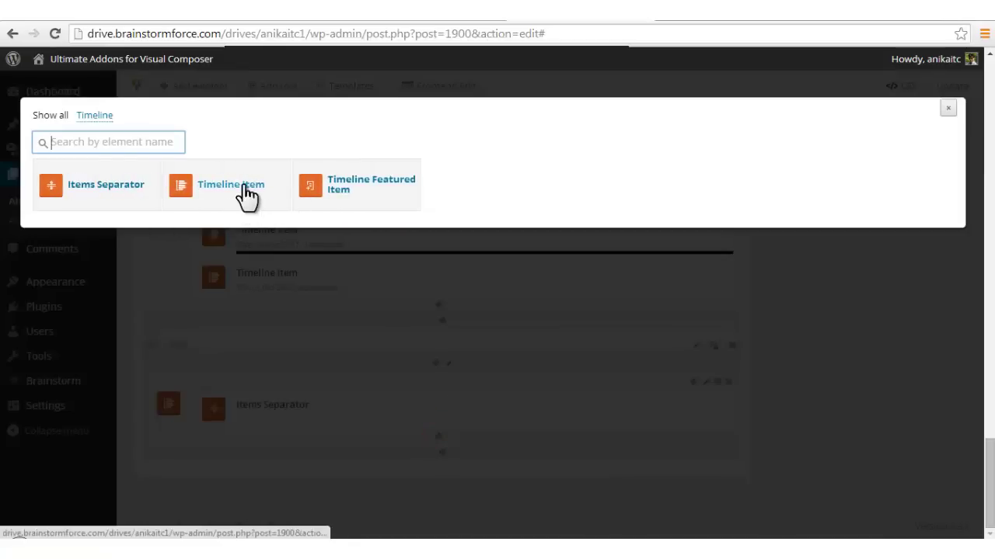
left_click(247, 194)
left_click(342, 208)
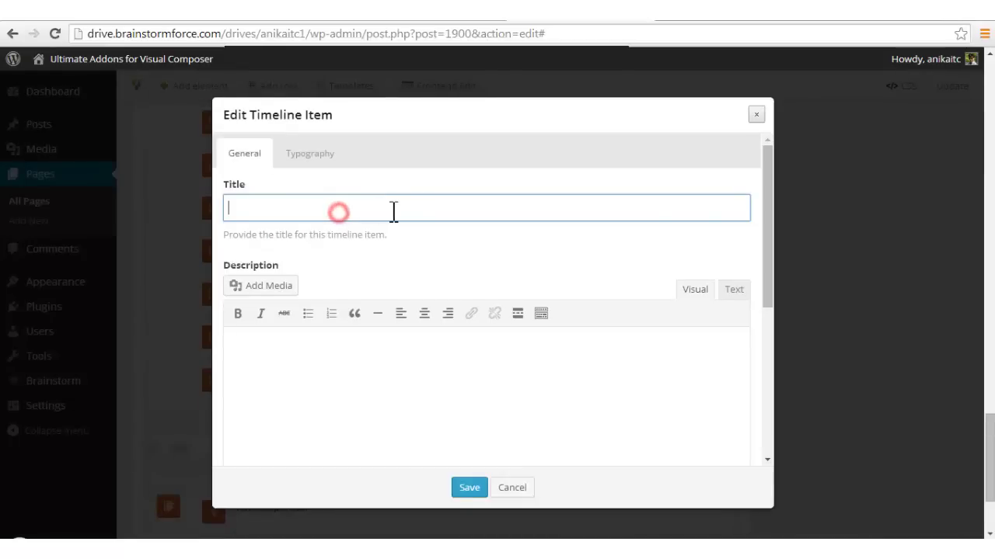
Step: Highlight the "24 Feb 1955" and "1969" entry titles on the live timeline page, and return to the Timeline Item settings
left_click(455, 17)
left_click_drag(406, 267, 472, 266)
left_click_drag(566, 276, 530, 278)
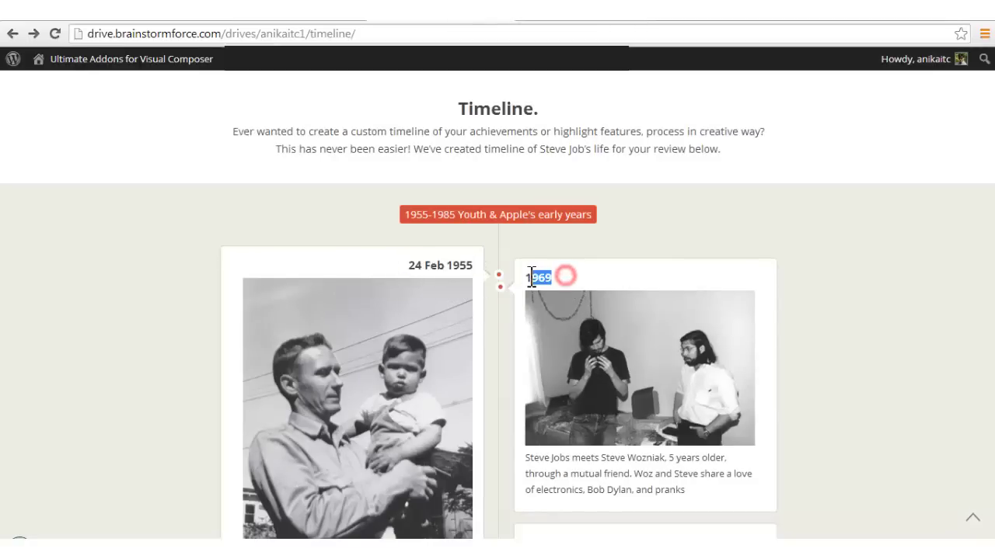
left_click(569, 19)
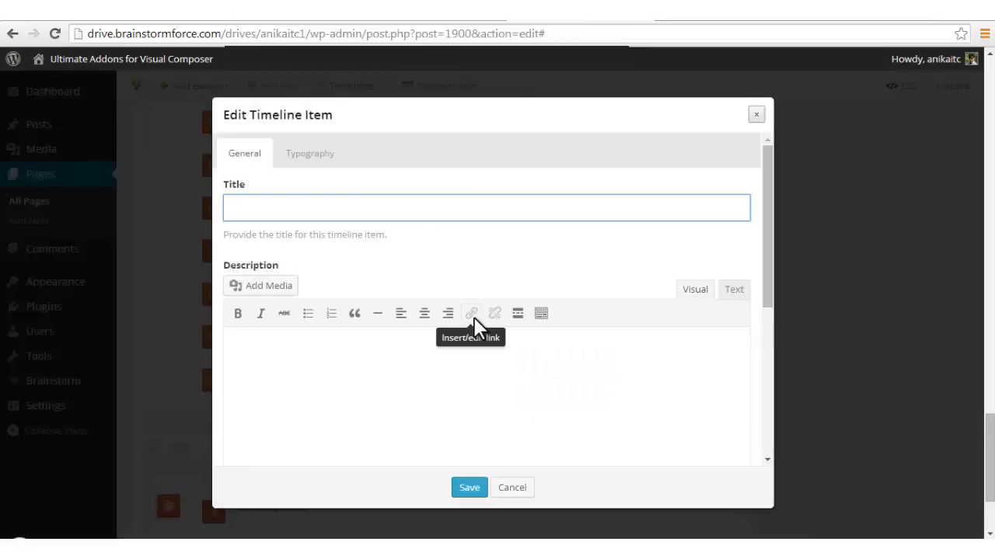
Step: Examine the Timeline Item's description editor and its media insertion dialog, closing the dialog without adding a file
scroll(473, 328, "down", 3)
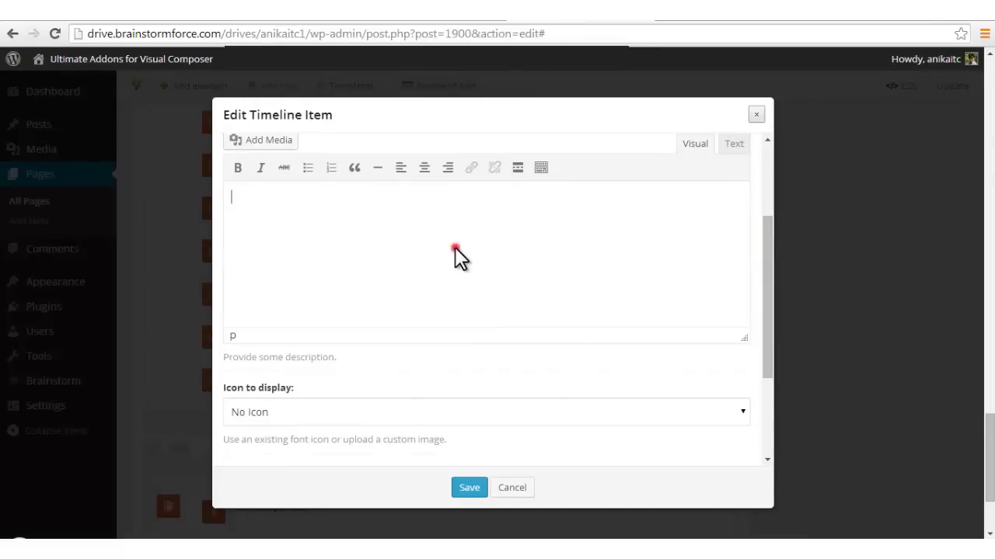
left_click(427, 256)
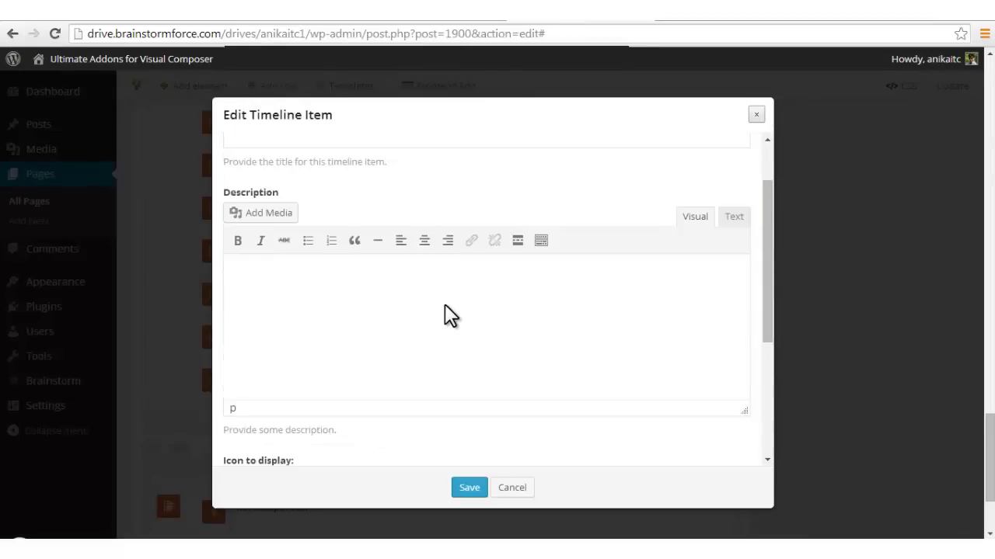
scroll(449, 311, "down", 1)
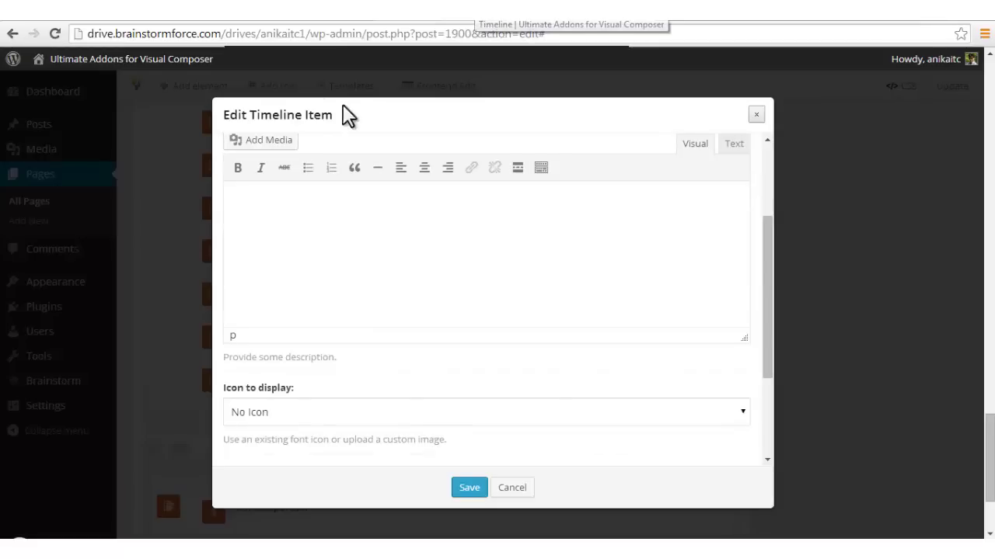
scroll(289, 155, "up", 1)
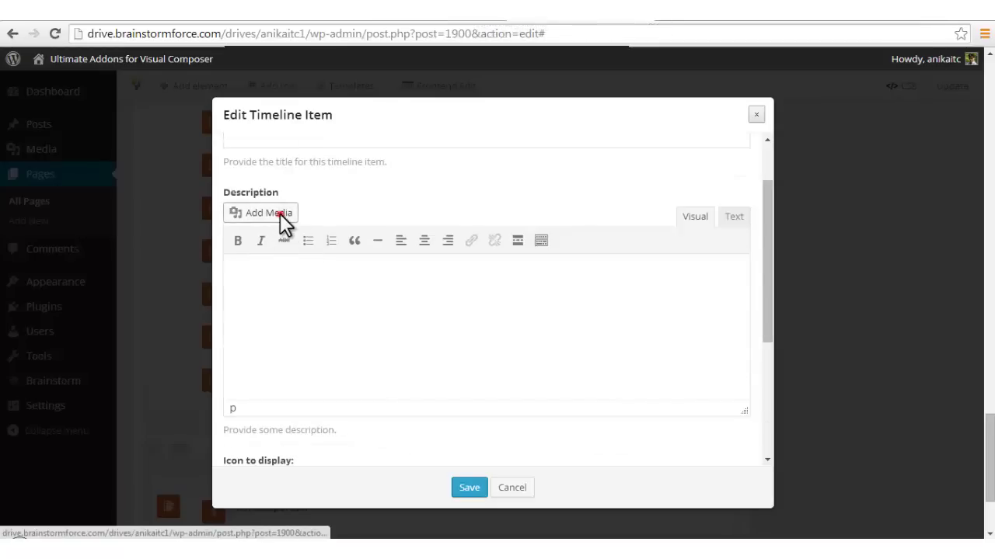
left_click(282, 215)
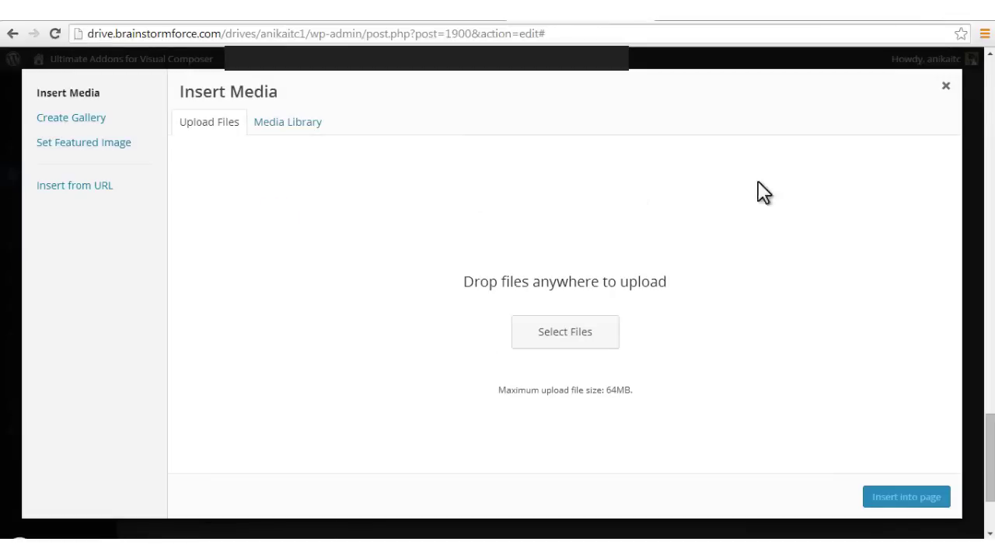
left_click(941, 88)
scroll(458, 300, "down", 2)
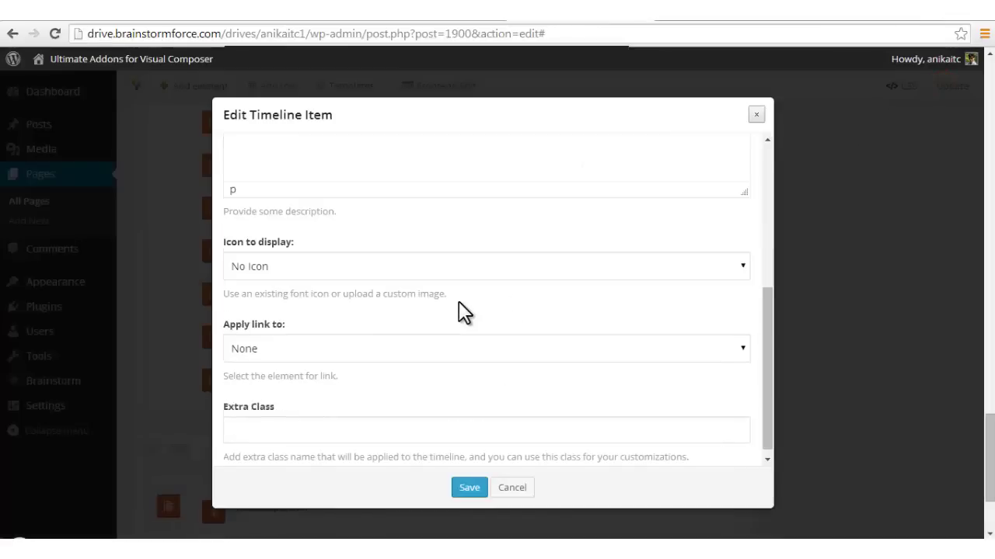
scroll(459, 300, "up", 1)
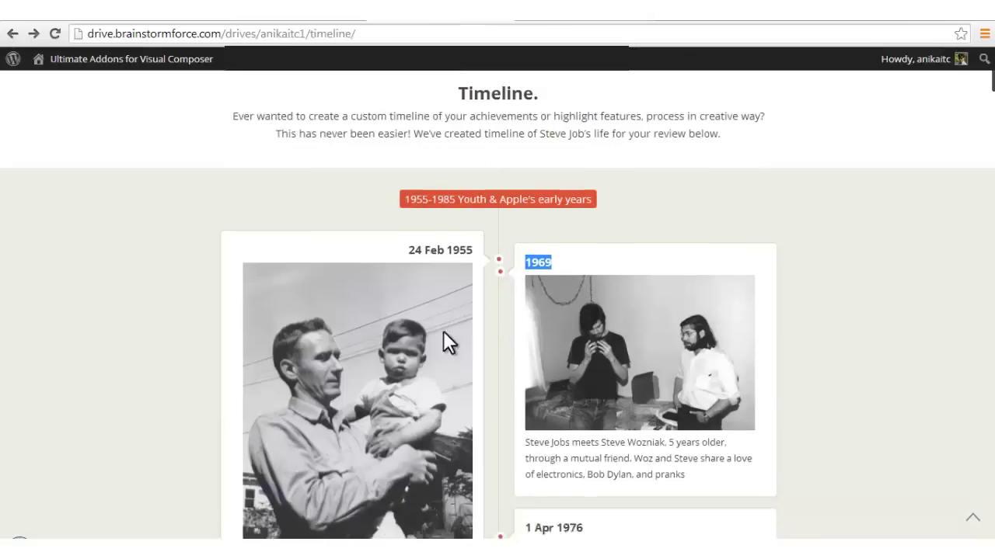
Step: Examine the image and Pixar video entries on the live timeline, and check the Text mode of the item's description editor
scroll(543, 303, "down", 1)
scroll(653, 302, "down", 12)
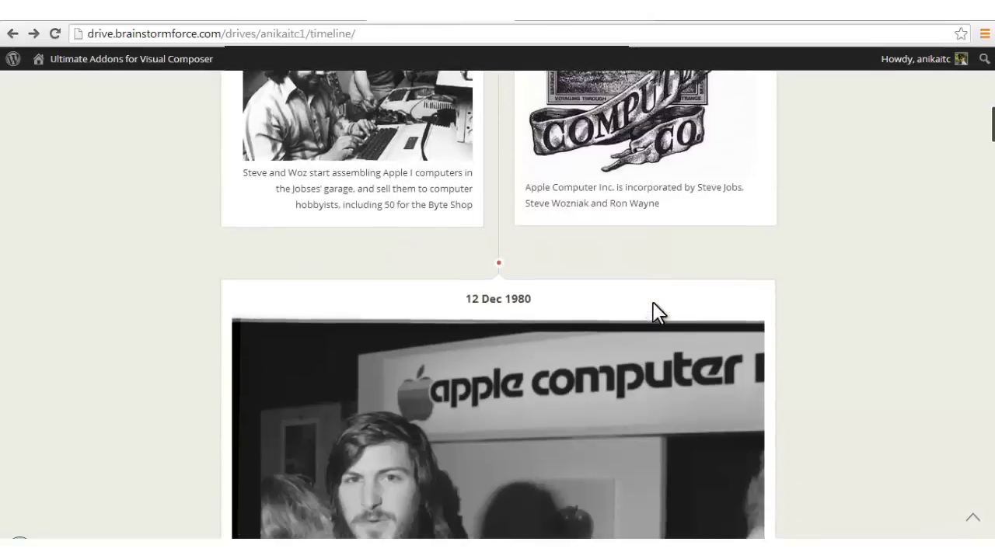
scroll(631, 315, "down", 15)
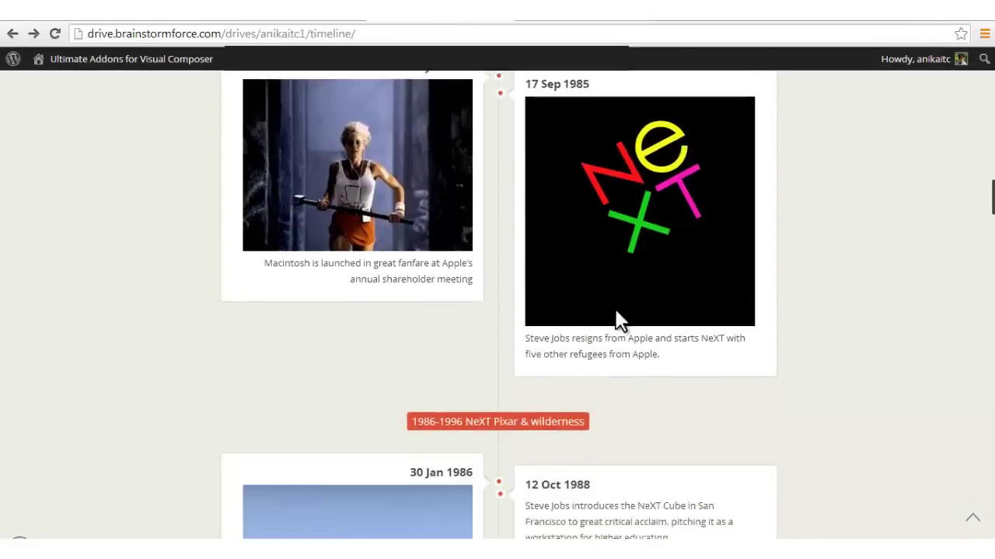
scroll(467, 288, "up", 2)
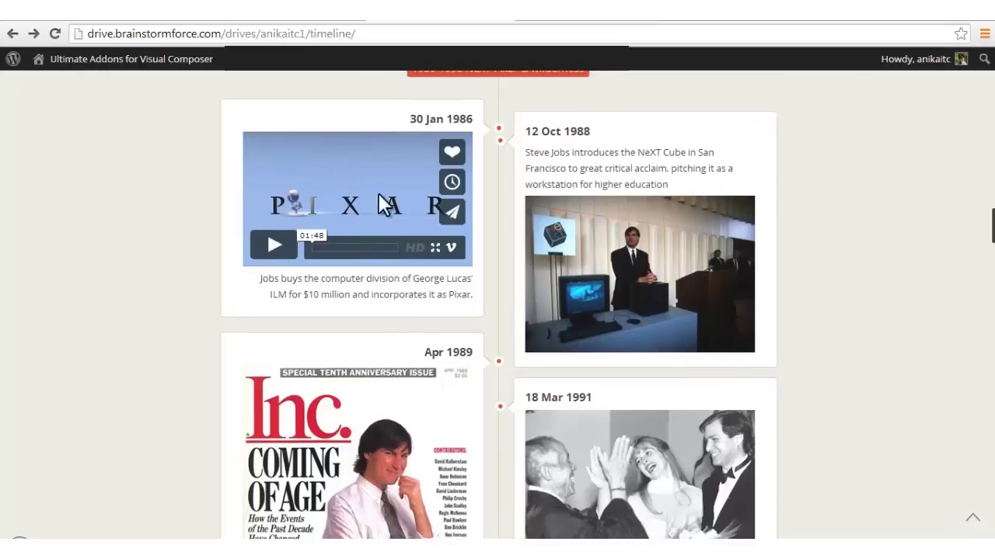
left_click(554, 17)
left_click(734, 143)
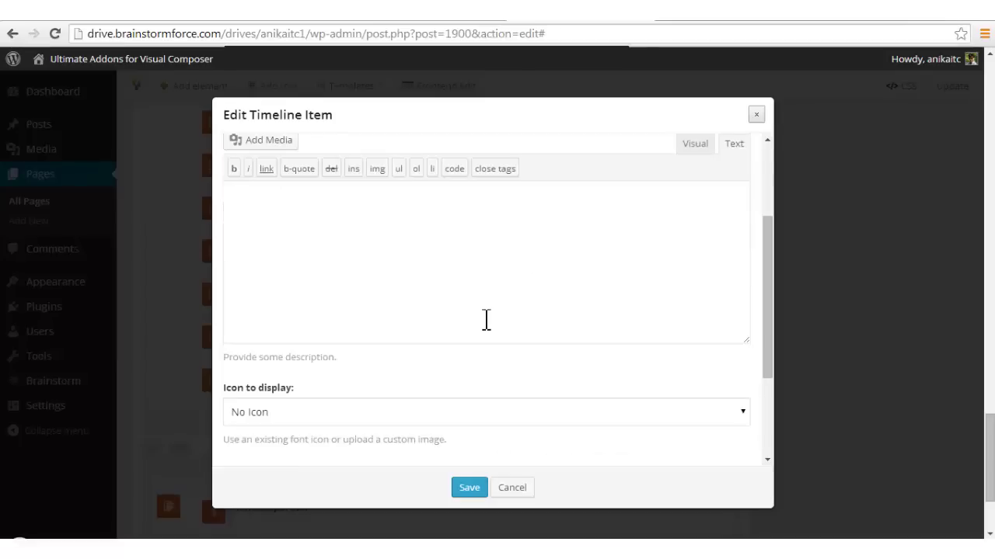
left_click(694, 143)
Step: Set the Timeline Item's icon source to Font Icon Manager and browse the available icons
scroll(466, 268, "down", 2)
left_click(464, 257)
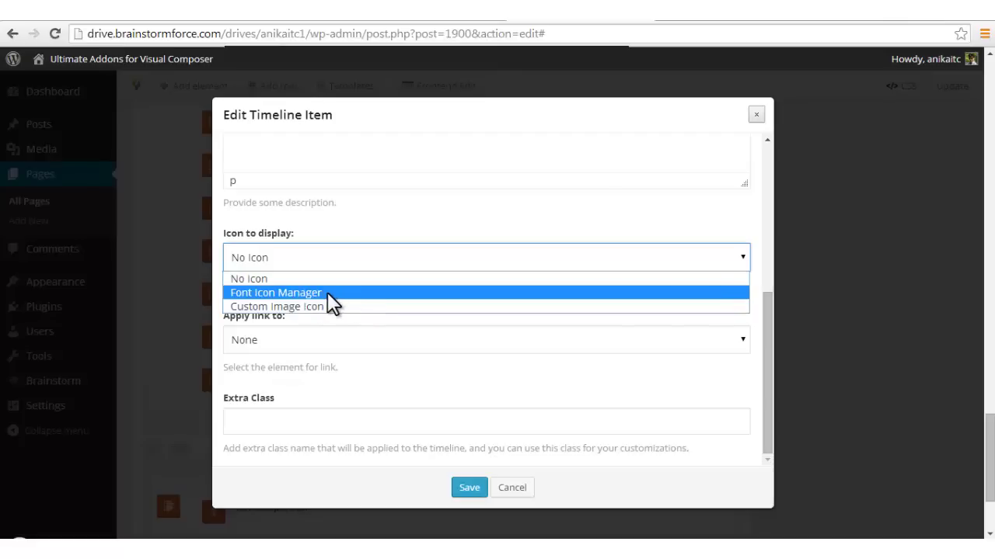
left_click(327, 294)
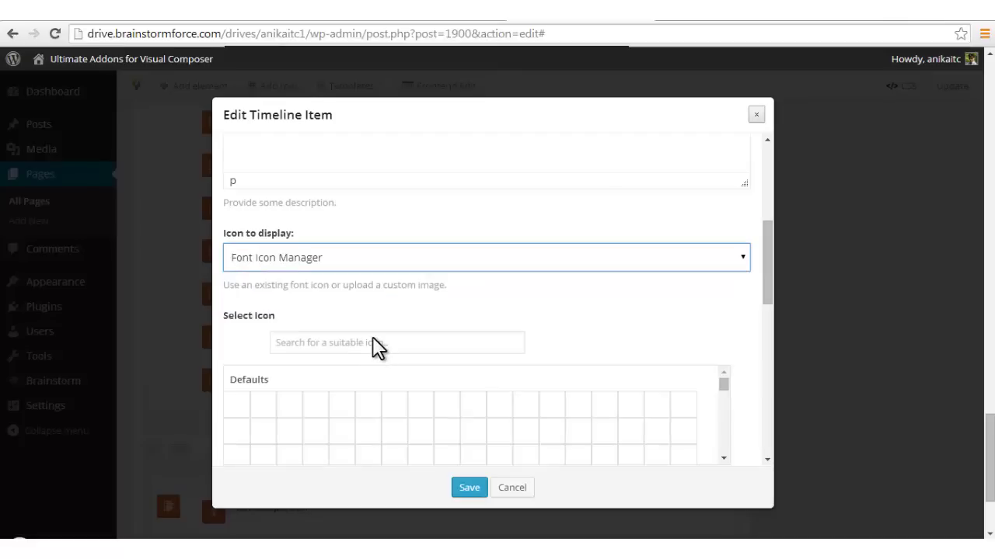
scroll(634, 350, "down", 3)
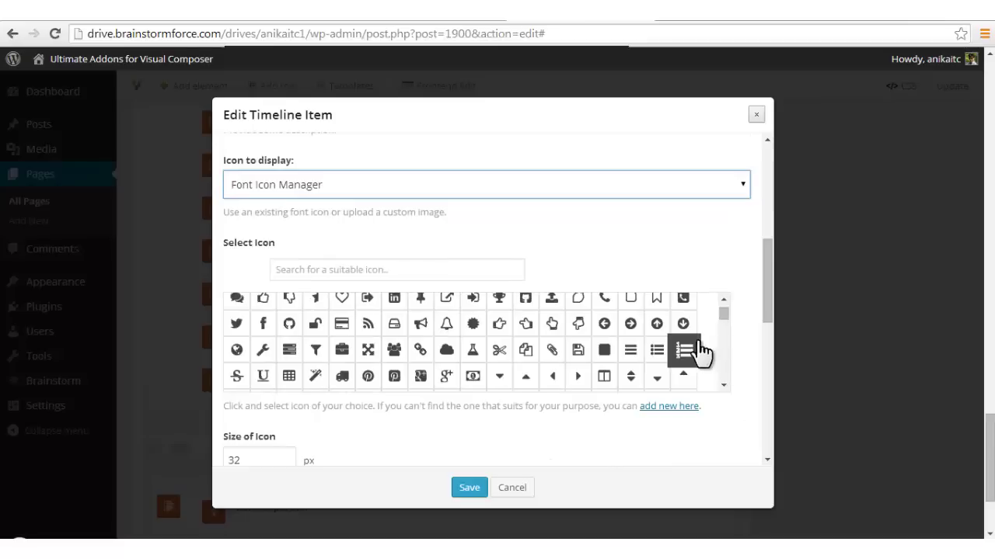
scroll(448, 350, "down", 2)
scroll(451, 361, "up", 2)
scroll(453, 359, "up", 5)
scroll(620, 338, "down", 2)
scroll(610, 328, "up", 1)
Step: Set the Timeline Item's icon source to Custom Image Icon and review its image upload and width settings
left_click(620, 264)
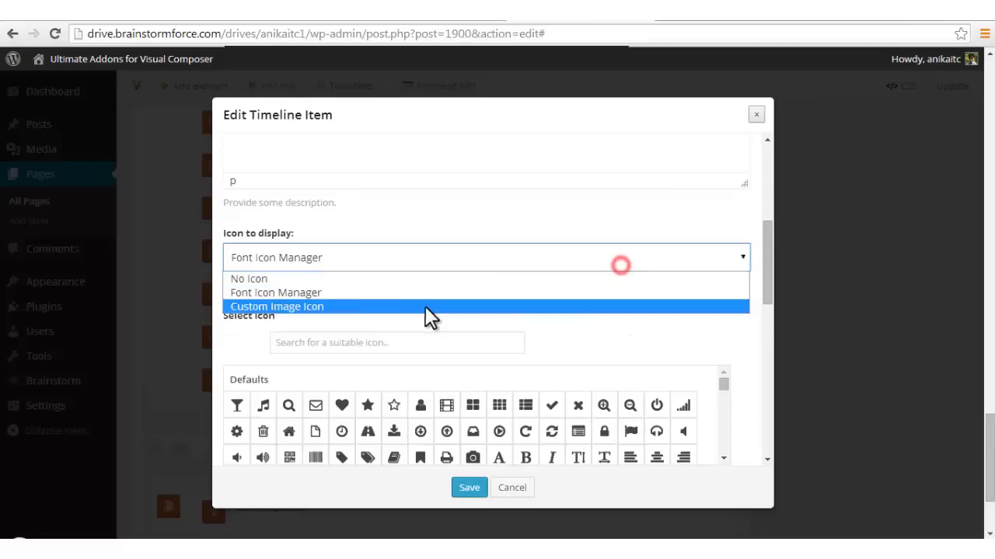
left_click(311, 303)
scroll(575, 314, "down", 2)
scroll(522, 322, "up", 1)
left_click_drag(256, 375, 193, 369)
left_click(433, 366)
scroll(466, 365, "down", 2)
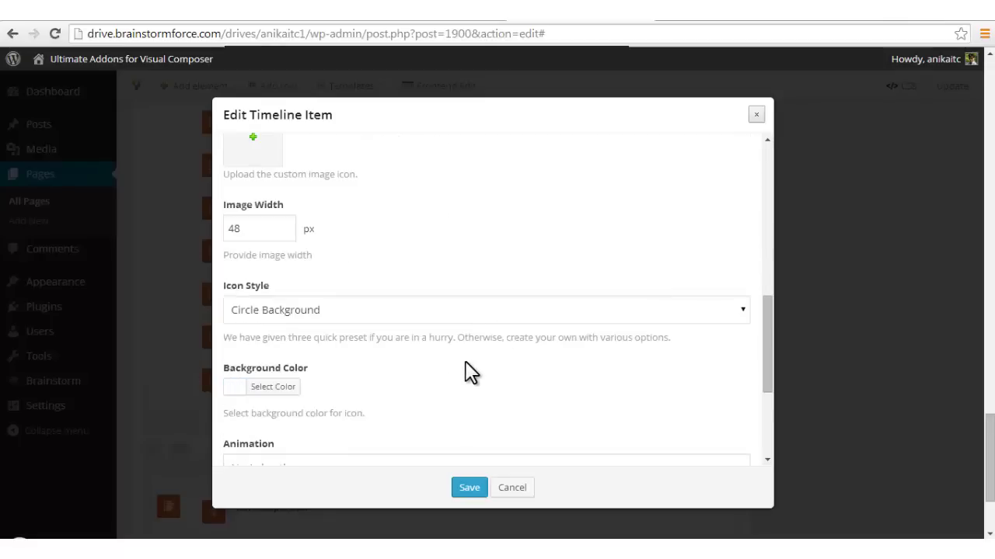
Step: Review the icon style and animation options for the Timeline Item, keeping Circle Background and No Animation
left_click(445, 312)
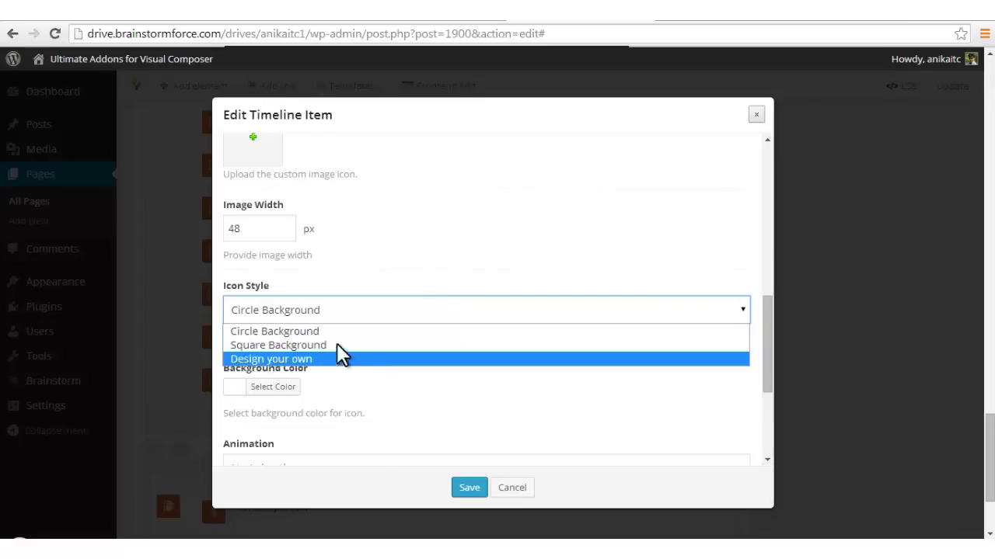
left_click(413, 272)
scroll(475, 311, "down", 3)
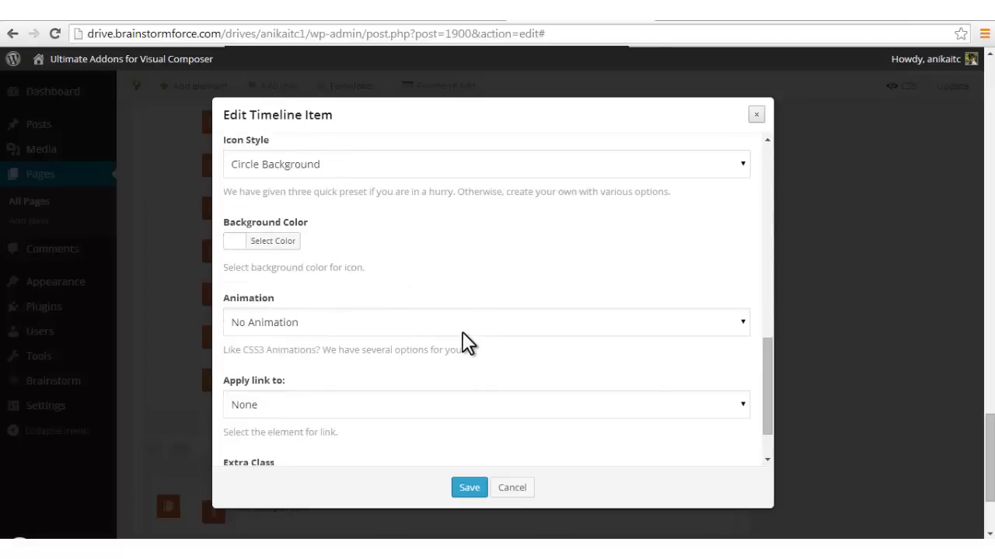
left_click(476, 323)
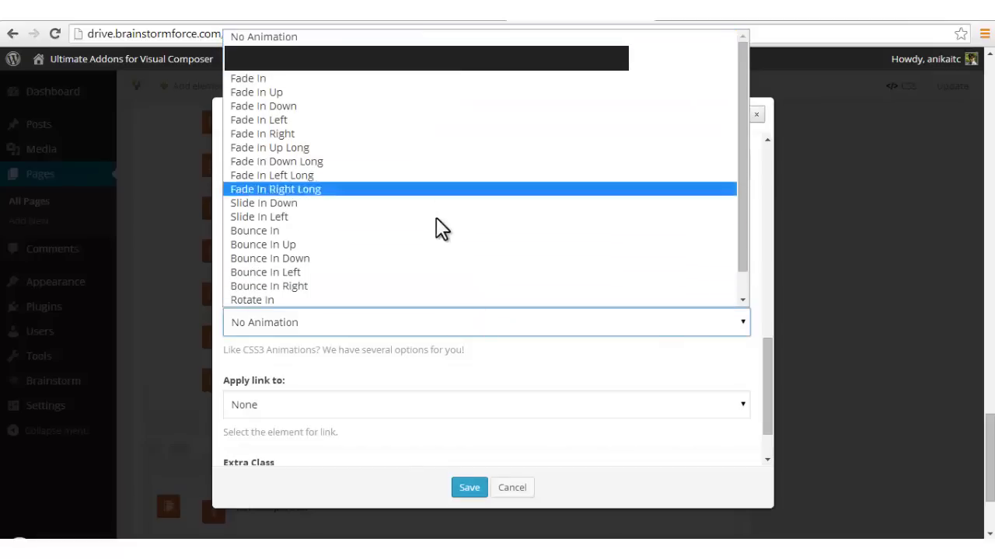
left_click(463, 375)
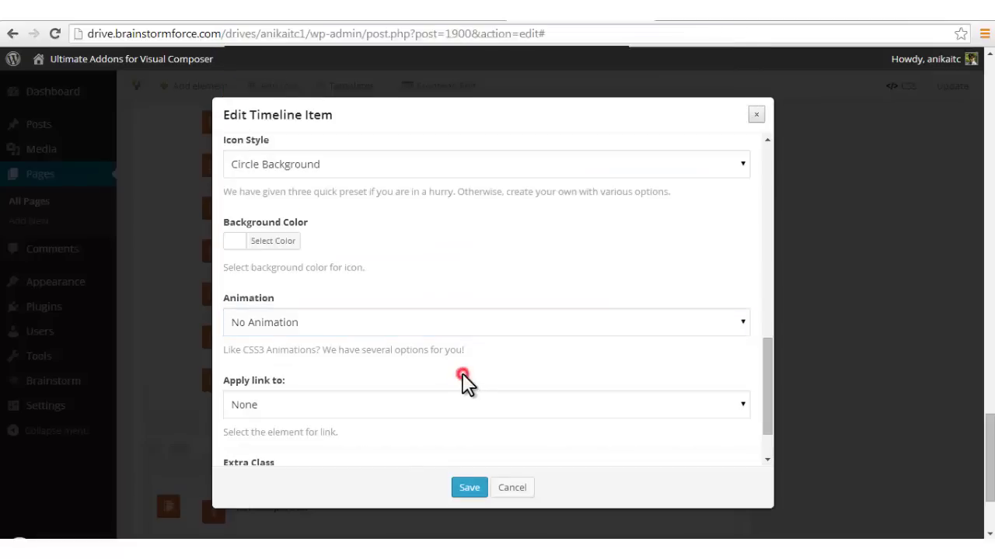
Step: Review the Timeline Item's link target options alongside the entry boxes on the live timeline page, keeping None
scroll(466, 369, "down", 1)
left_click(461, 346)
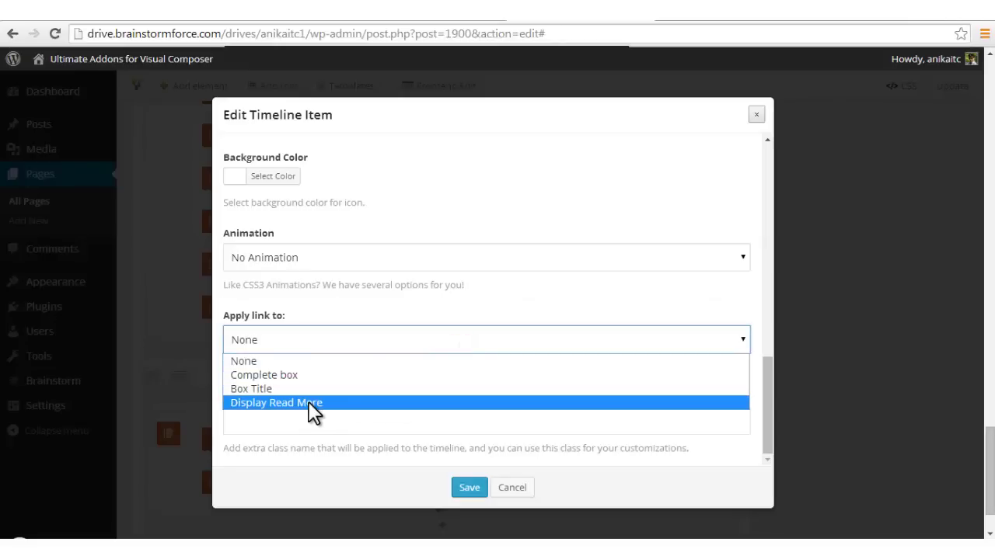
left_click(426, 19)
left_click(426, 19)
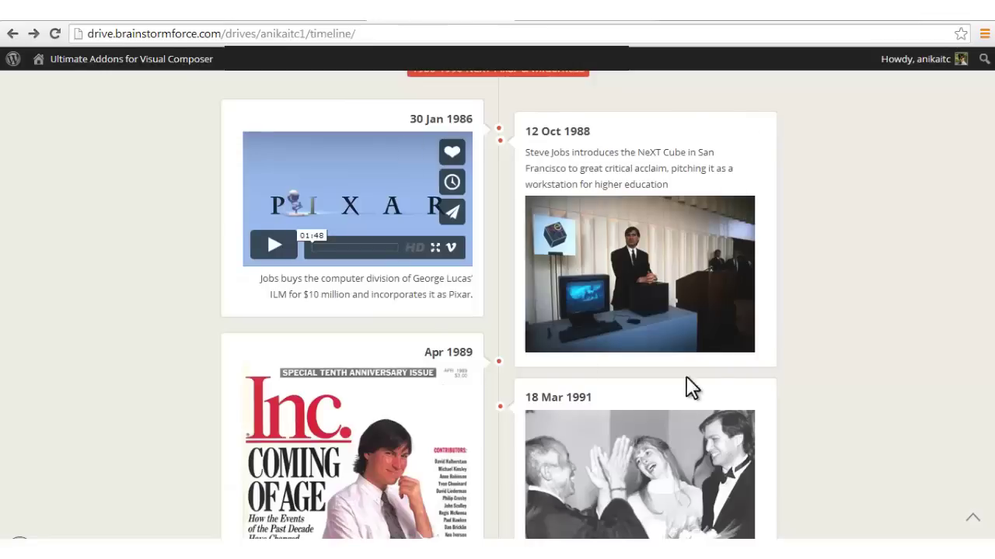
left_click(589, 20)
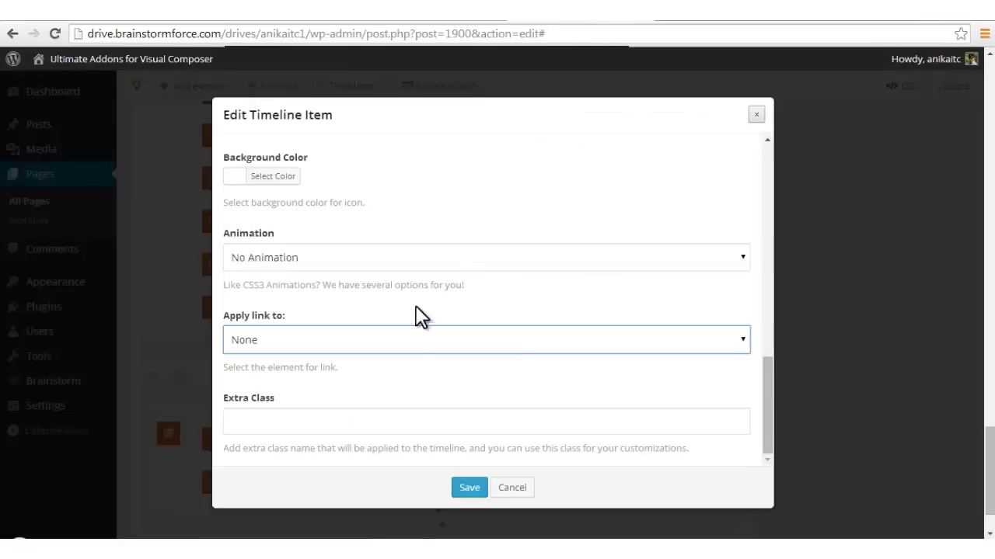
left_click(453, 342)
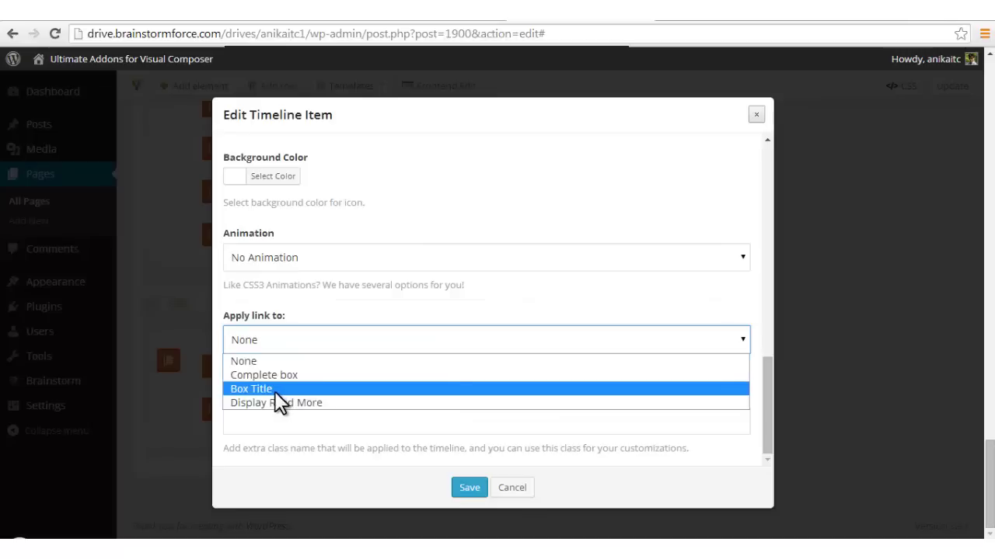
left_click(449, 362)
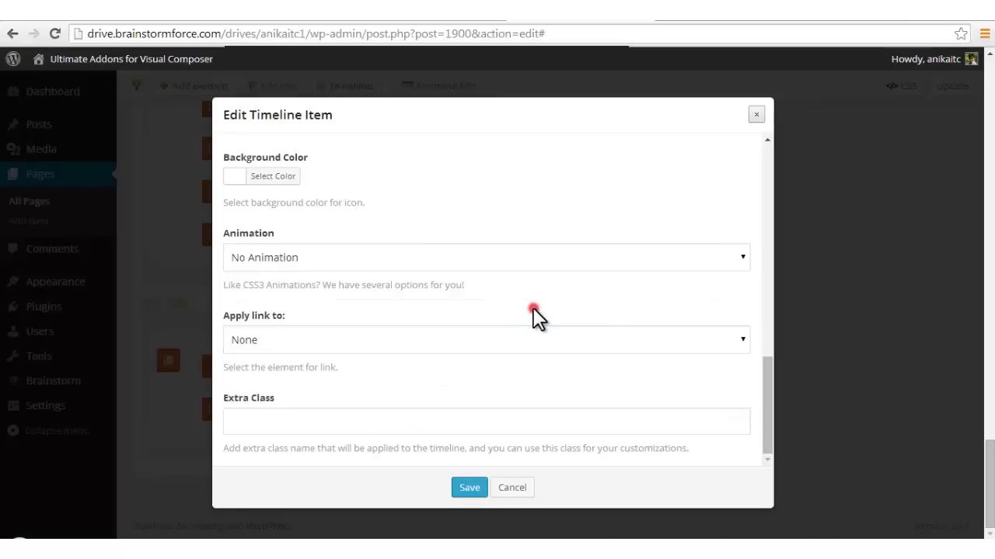
Step: Save the Timeline Item's settings and add a Timeline Featured Item beneath it in the new timeline
left_click(470, 487)
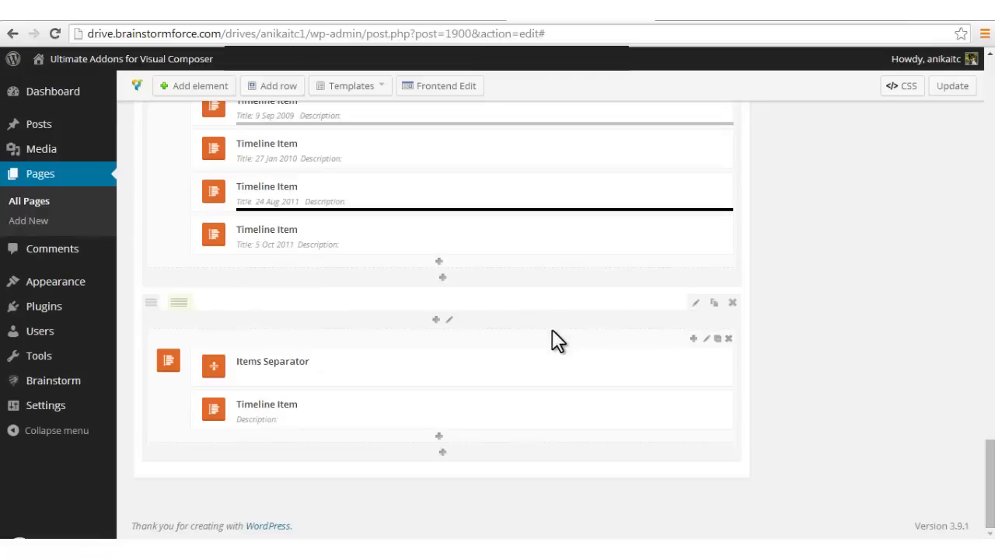
left_click(441, 438)
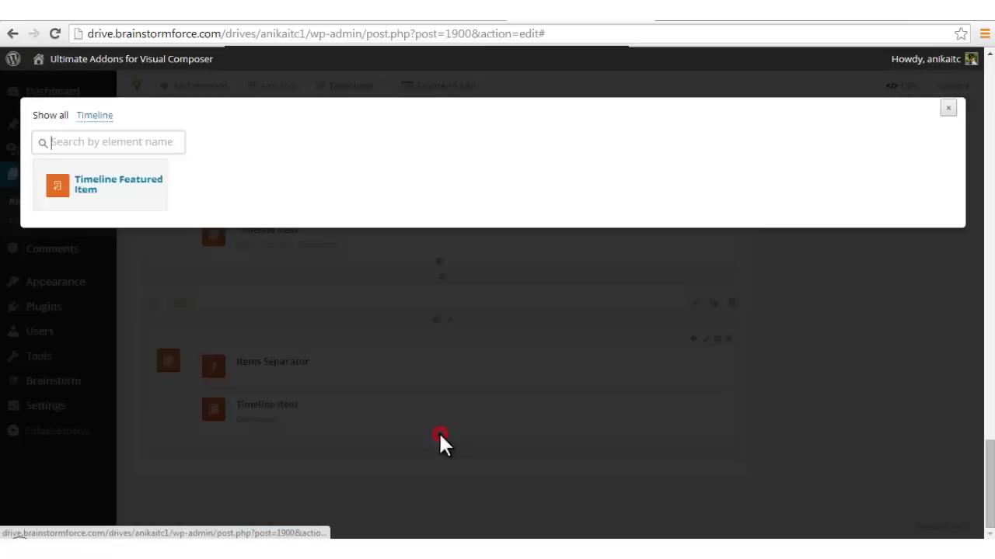
left_click(386, 183)
Step: Review the Timeline Featured Item's settings and check the arrow position on the 12 Dec 1980 entry of the live timeline page
scroll(384, 295, "down", 5)
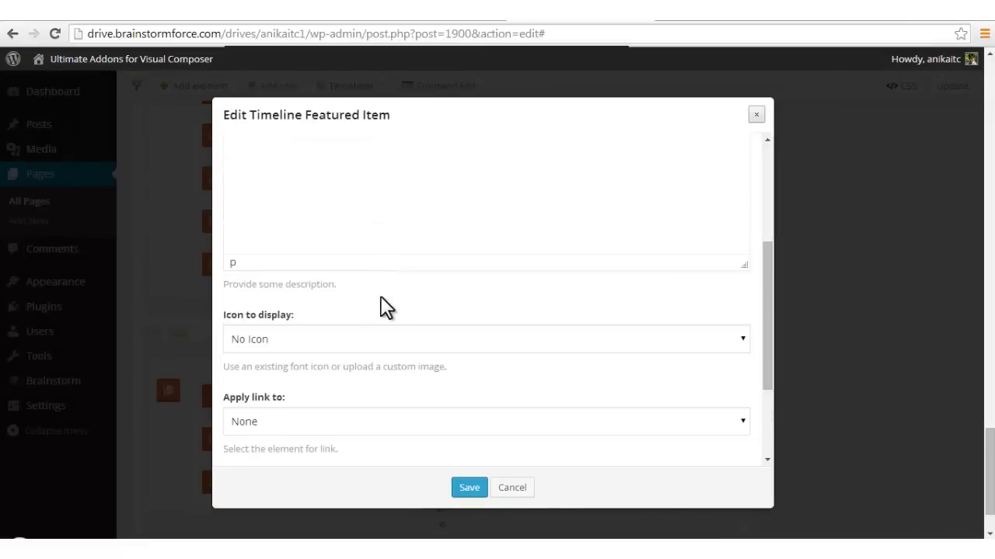
scroll(413, 346, "up", 3)
scroll(413, 345, "down", 3)
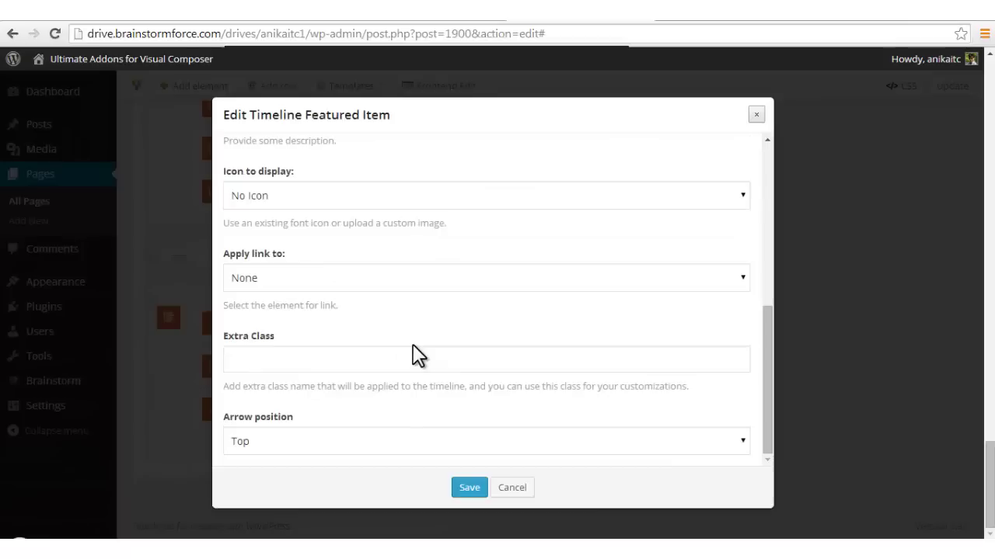
left_click(403, 446)
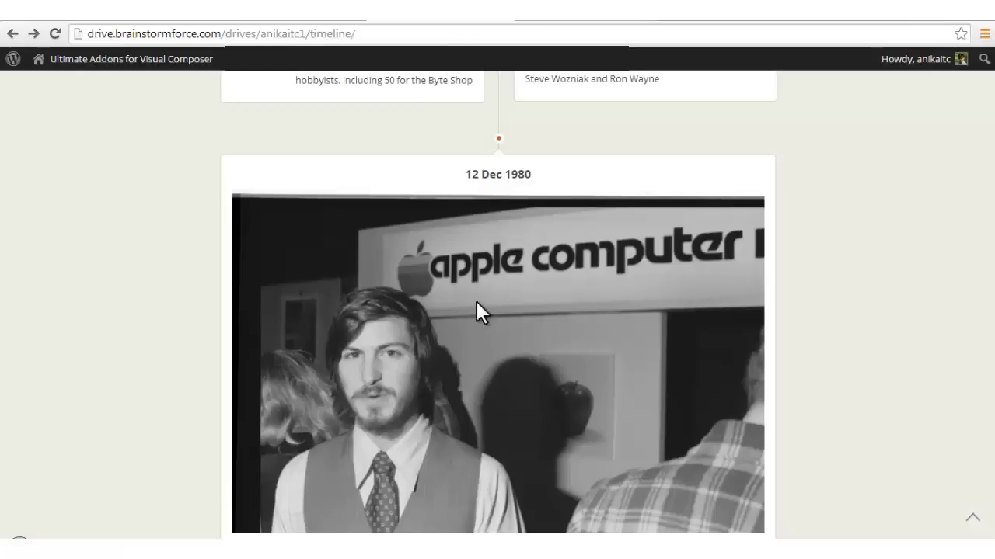
left_click(505, 156)
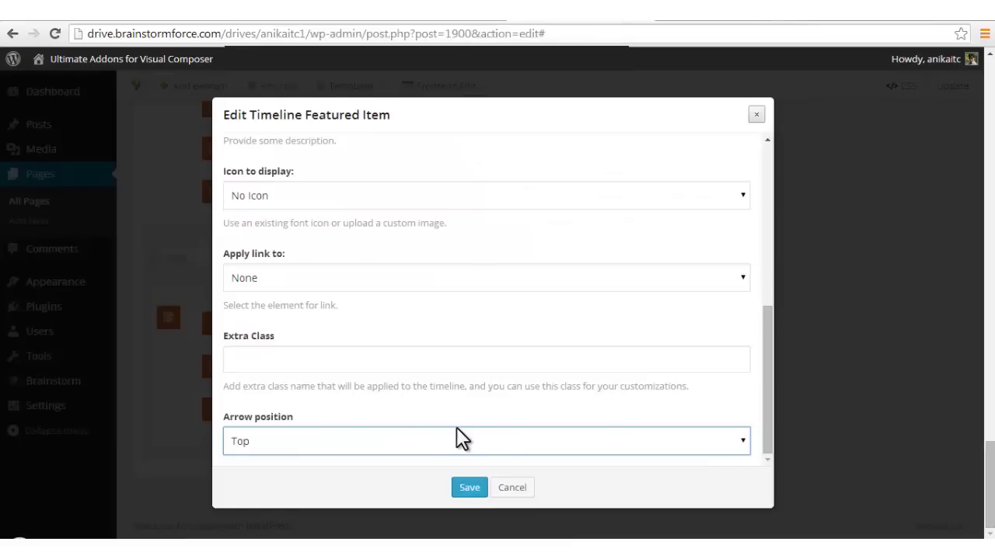
Step: Try the Bottom arrow position for the Timeline Featured Item and discard the change
left_click(457, 438)
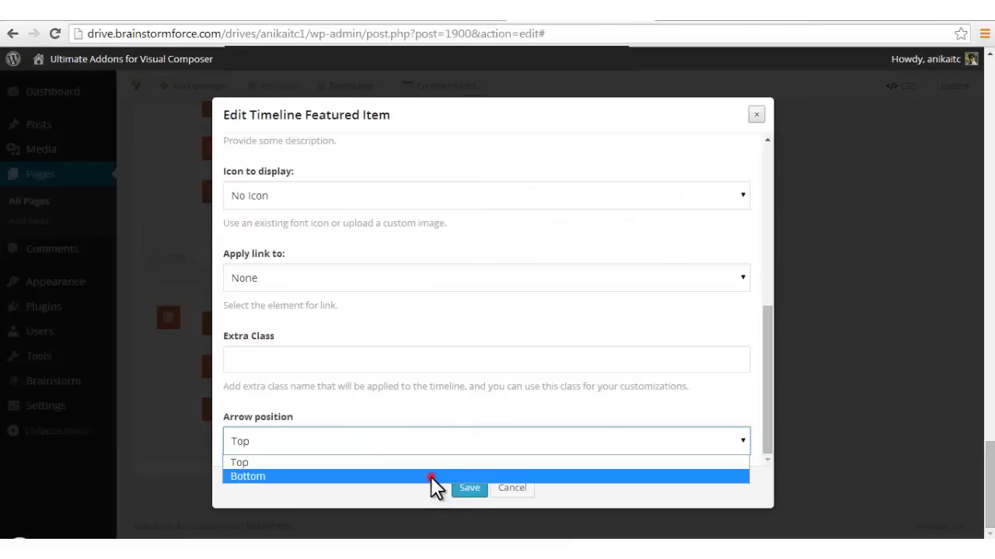
left_click(432, 475)
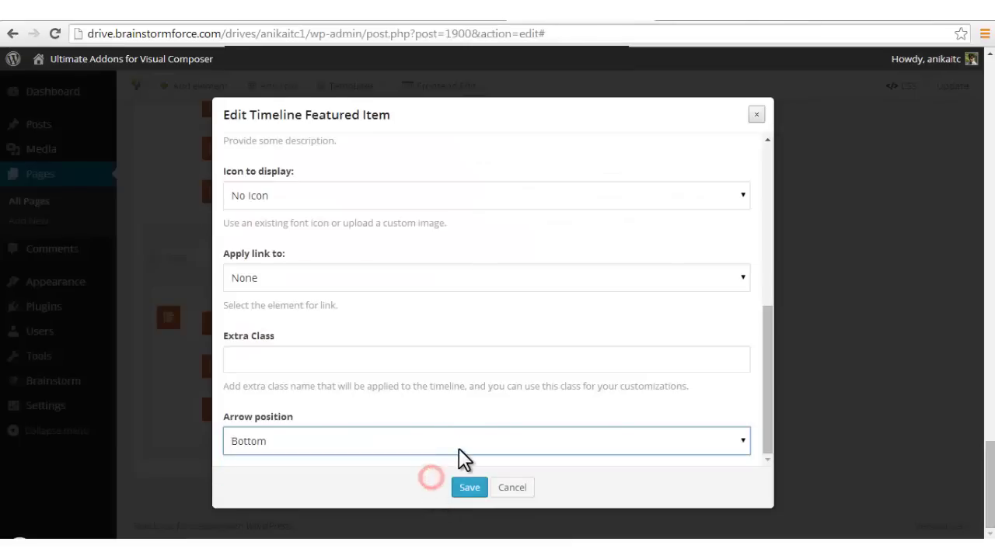
left_click(511, 489)
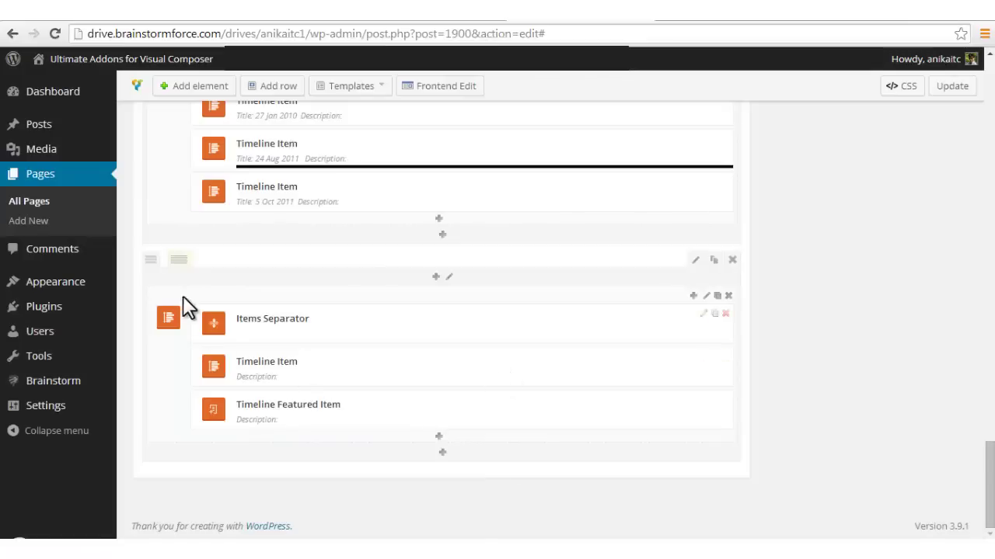
Step: Open the new timeline's settings and review its options, keeping the Height at Non-optimized (CSS)
mouse_move(208, 294)
left_mouse_down()
mouse_move(226, 290)
mouse_move(166, 296)
left_mouse_up()
left_click(707, 297)
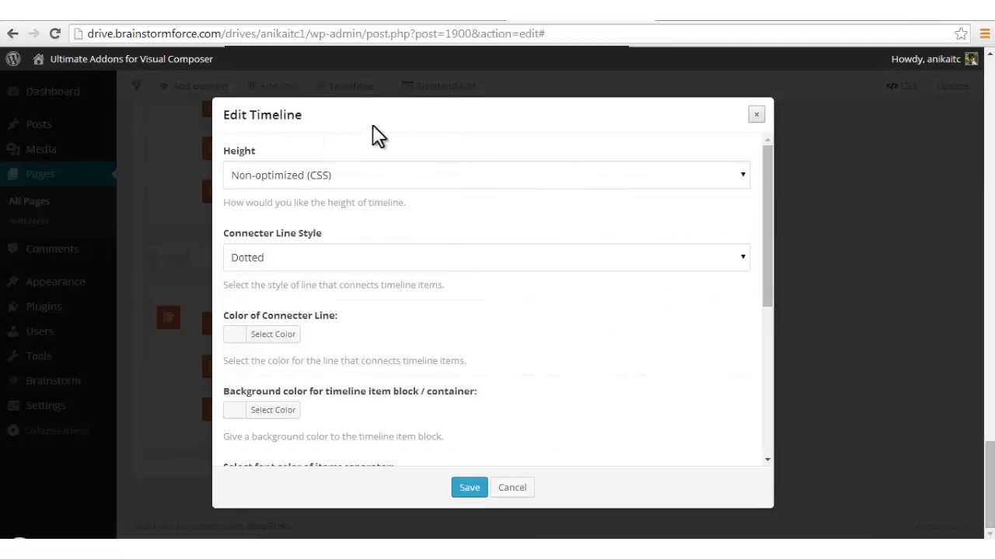
scroll(429, 214, "down", 4)
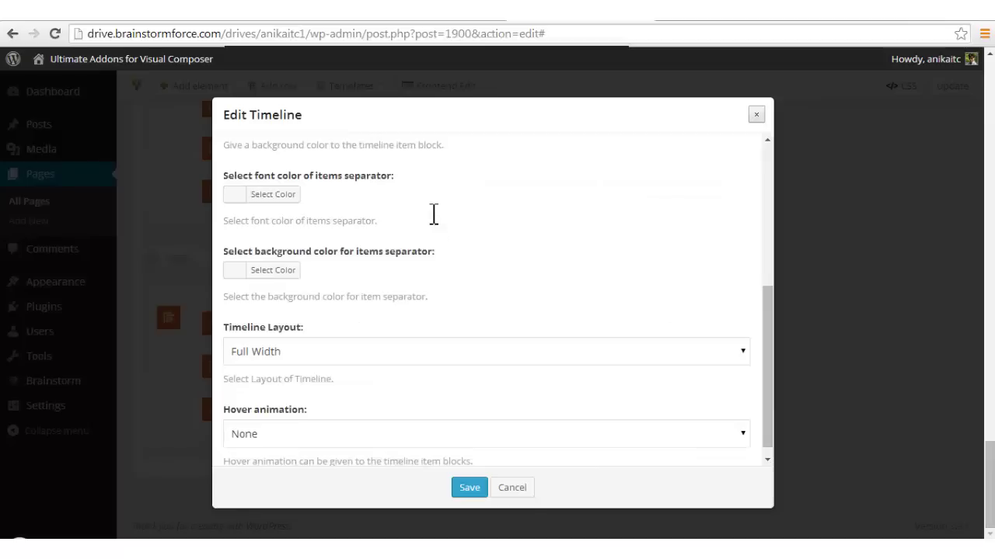
scroll(458, 288, "up", 6)
left_click(520, 175)
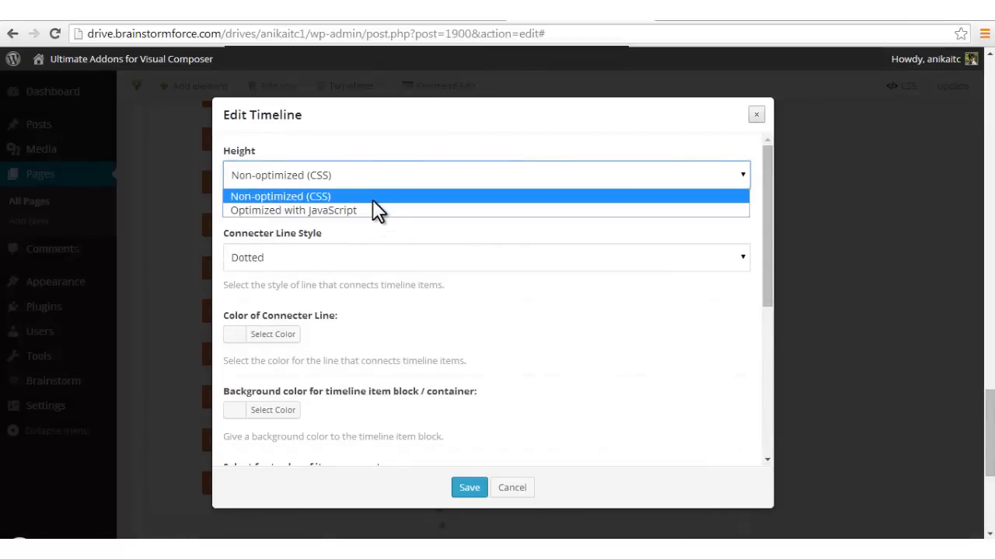
left_click(371, 196)
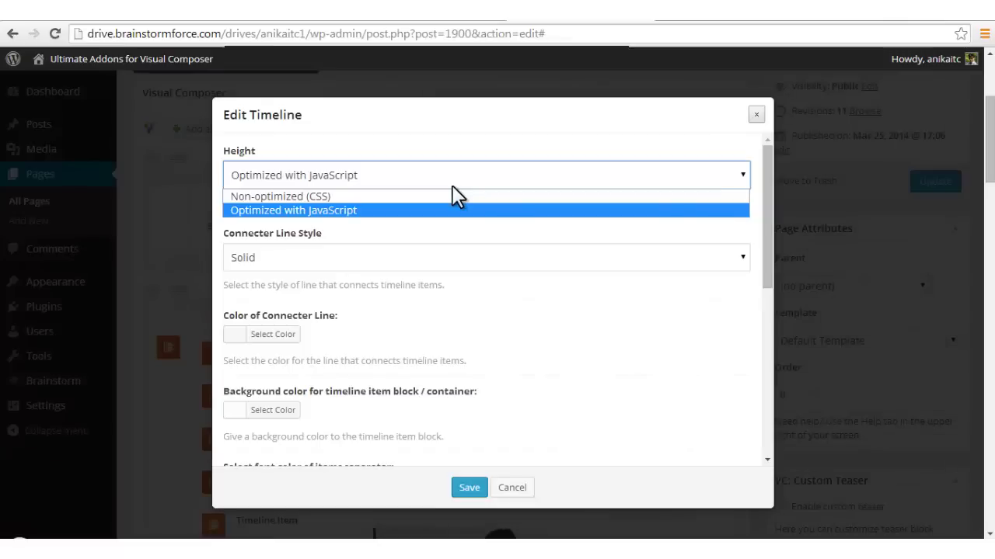
Step: Set the existing timeline's Height to Non-optimized (CSS), save it and open a preview of the page changes
left_click(290, 196)
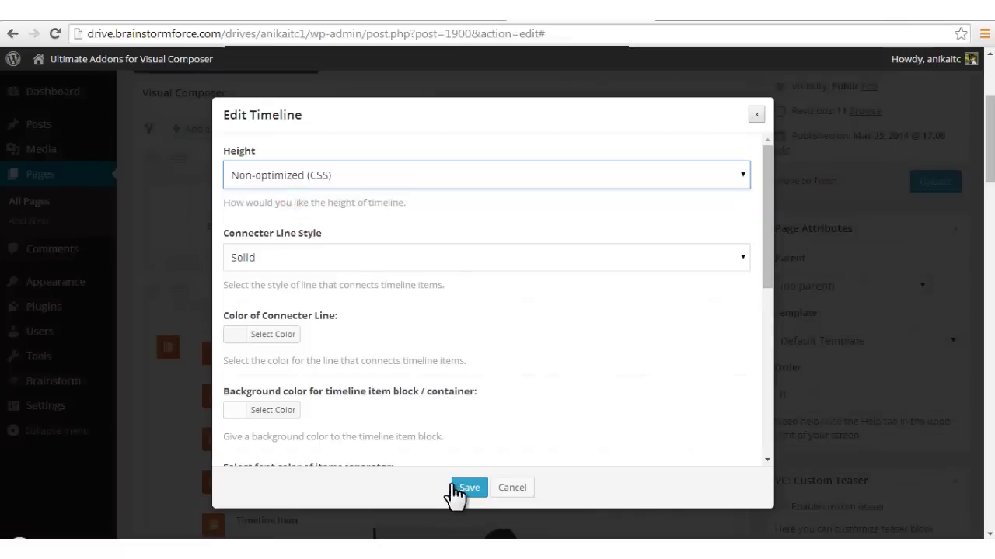
left_click(468, 488)
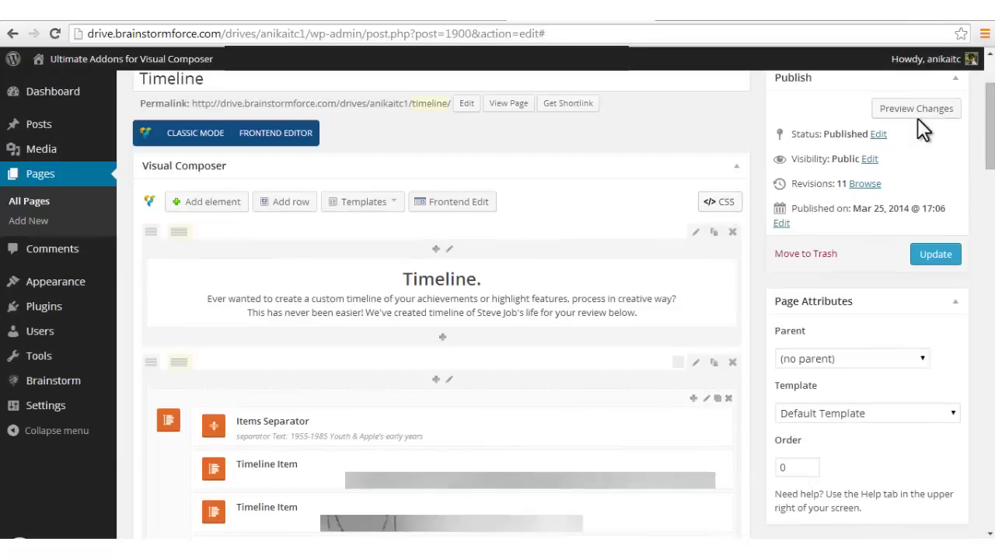
left_click(917, 109)
Step: Examine how the entries are spaced along the previewed timeline with the non-optimized height
scroll(573, 222, "down", 3)
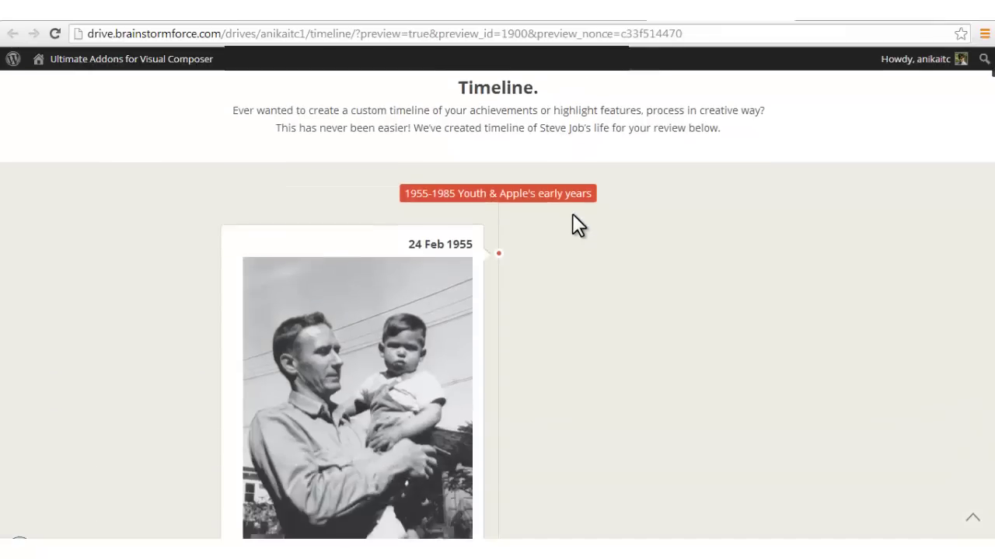
scroll(572, 218, "down", 2)
scroll(573, 217, "up", 1)
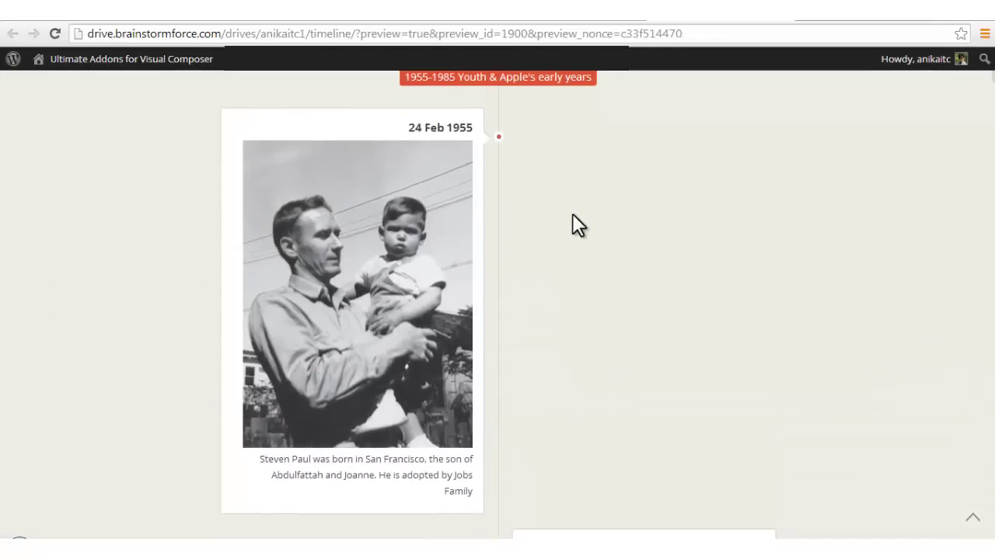
scroll(572, 213, "down", 4)
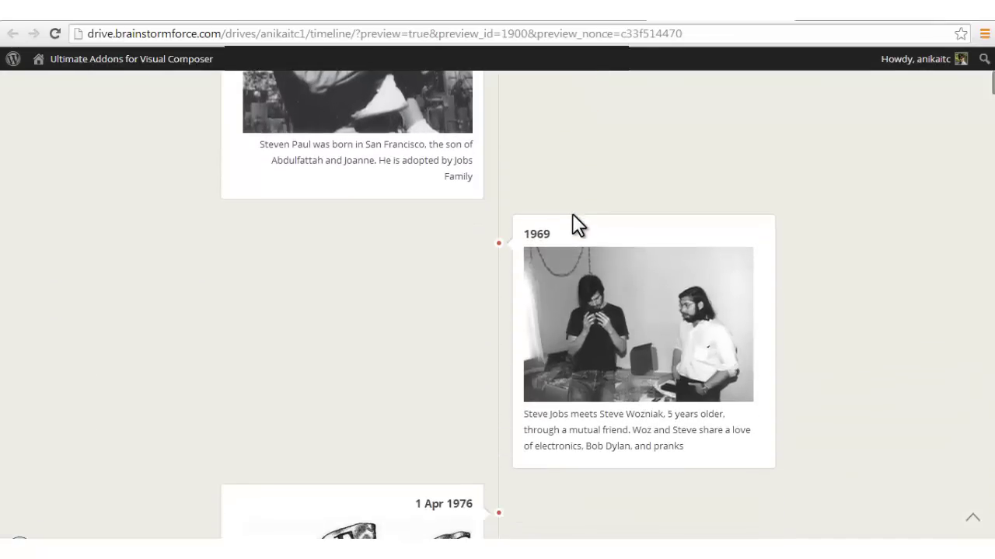
scroll(572, 213, "down", 5)
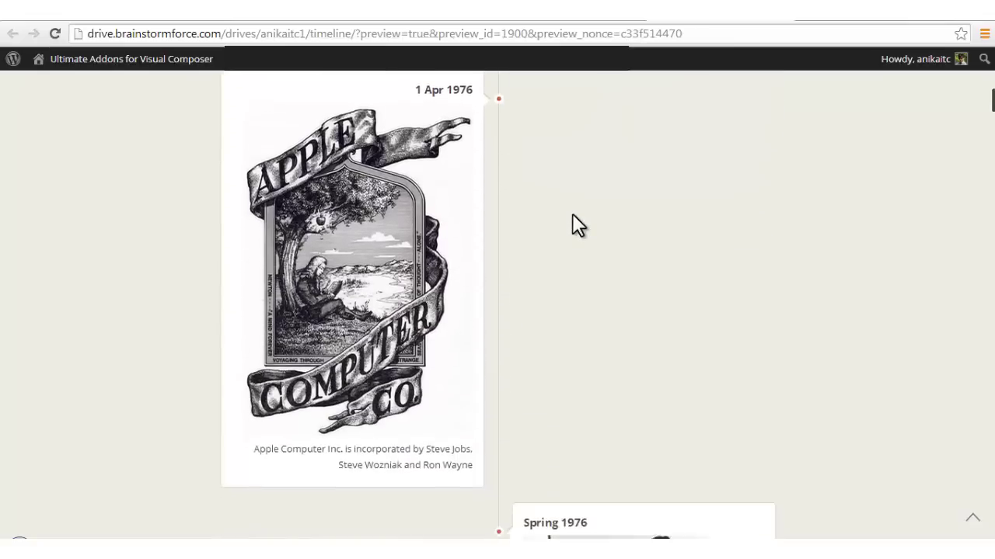
scroll(572, 214, "down", 8)
scroll(573, 224, "down", 8)
scroll(537, 259, "down", 5)
scroll(540, 262, "up", 4)
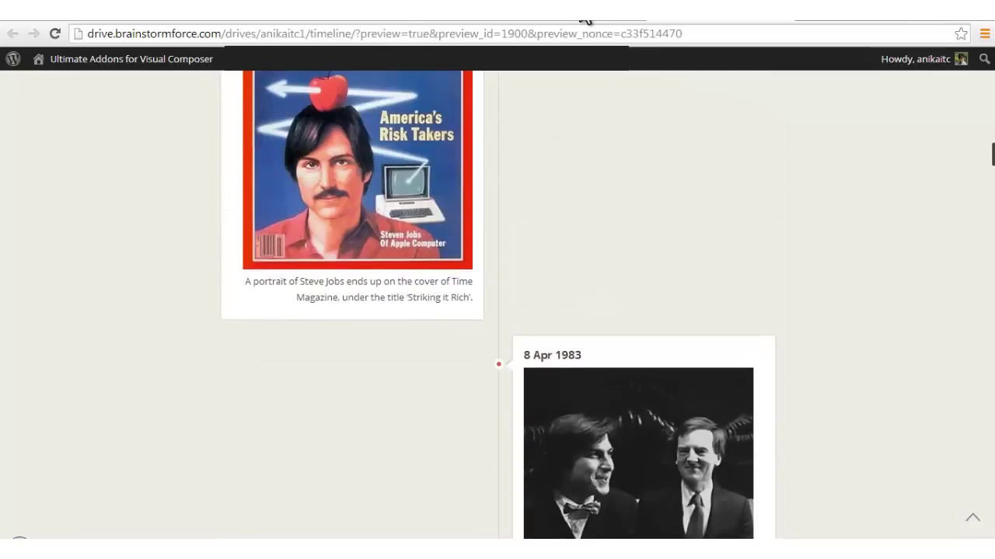
Step: Return to the page editor and set the existing timeline's Height to Optimized with JavaScript
left_click(581, 11)
scroll(426, 230, "down", 2)
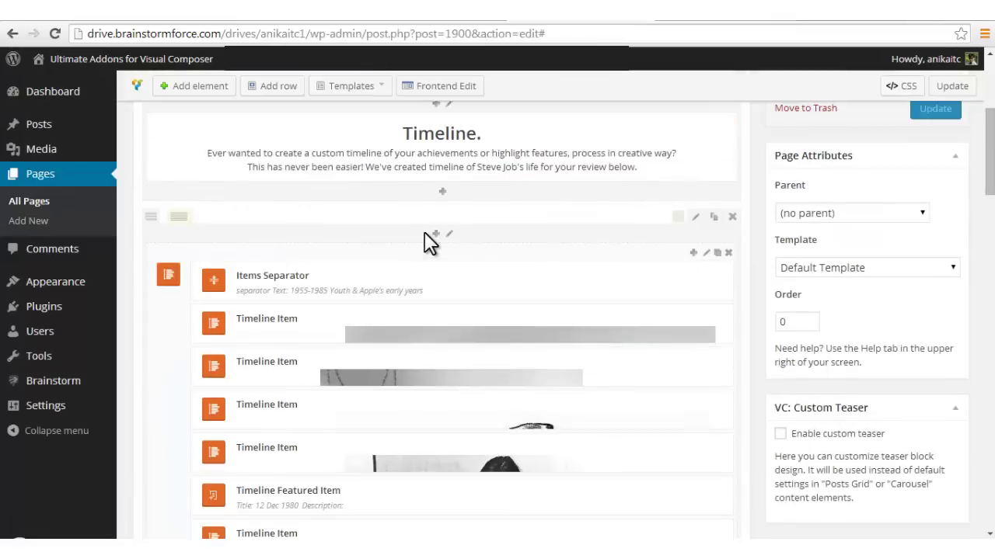
left_click(414, 4)
left_click(605, 14)
left_click(466, 178)
left_click(319, 210)
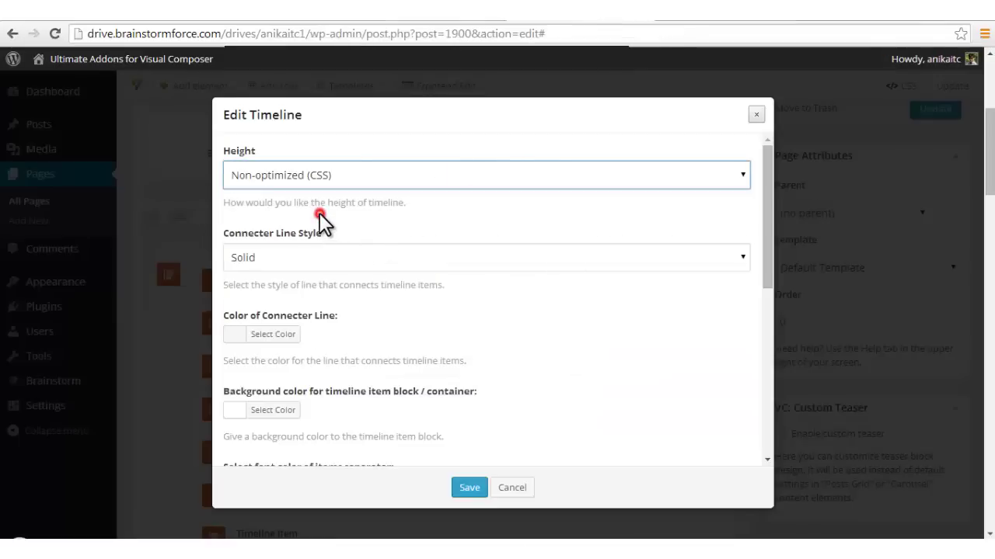
Step: Examine how the entries are arranged on the live timeline page for the optimized height, and return to the timeline settings
left_click(461, 15)
scroll(447, 330, "down", 3)
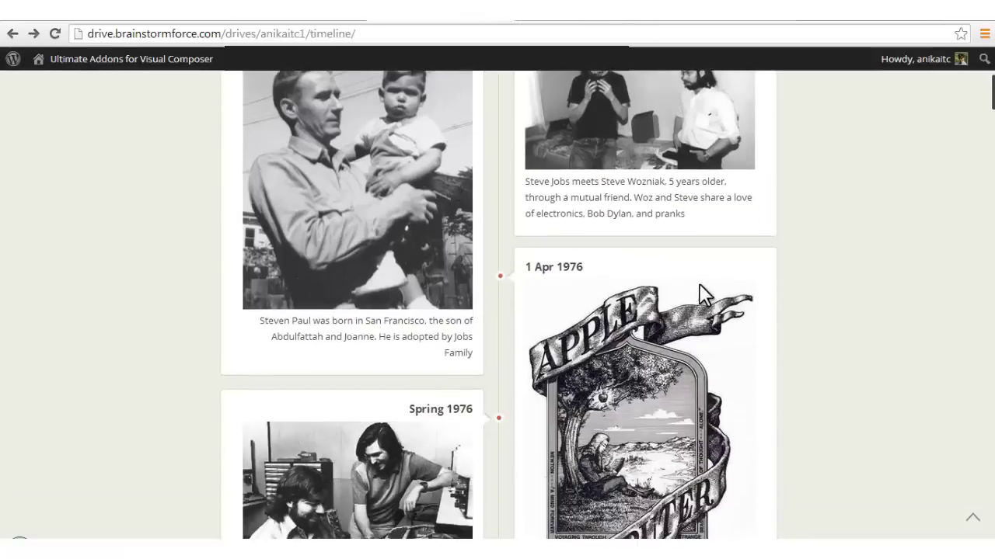
scroll(453, 260, "down", 5)
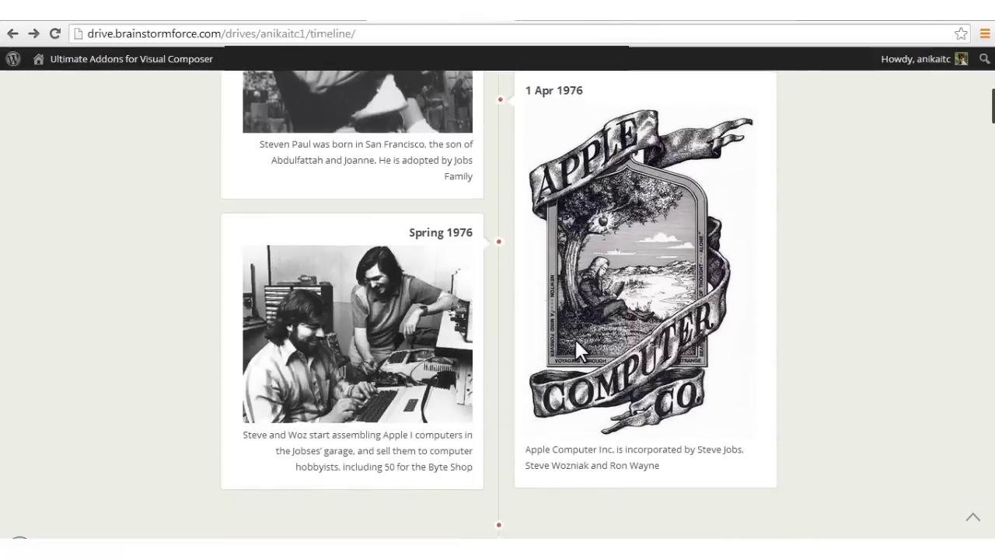
scroll(420, 397, "down", 6)
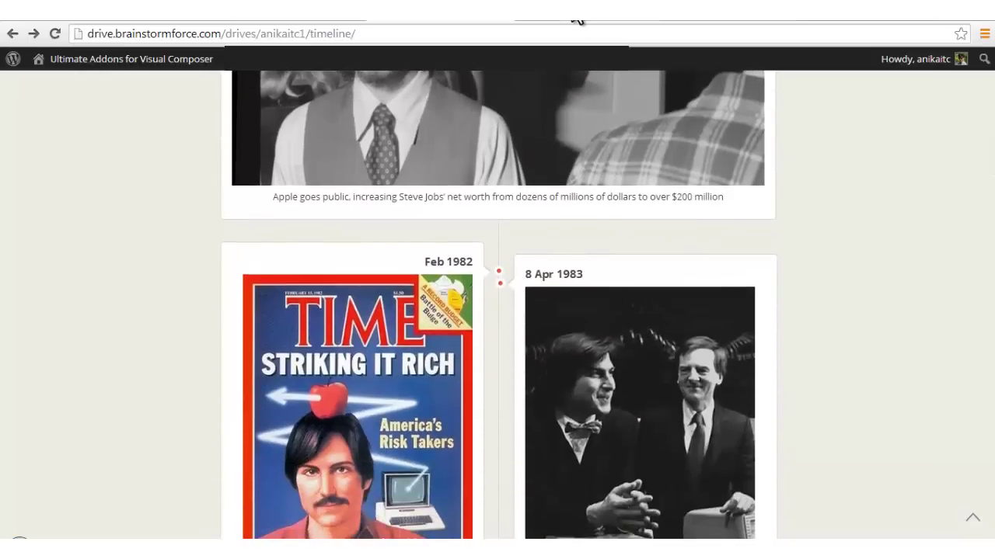
left_click(571, 7)
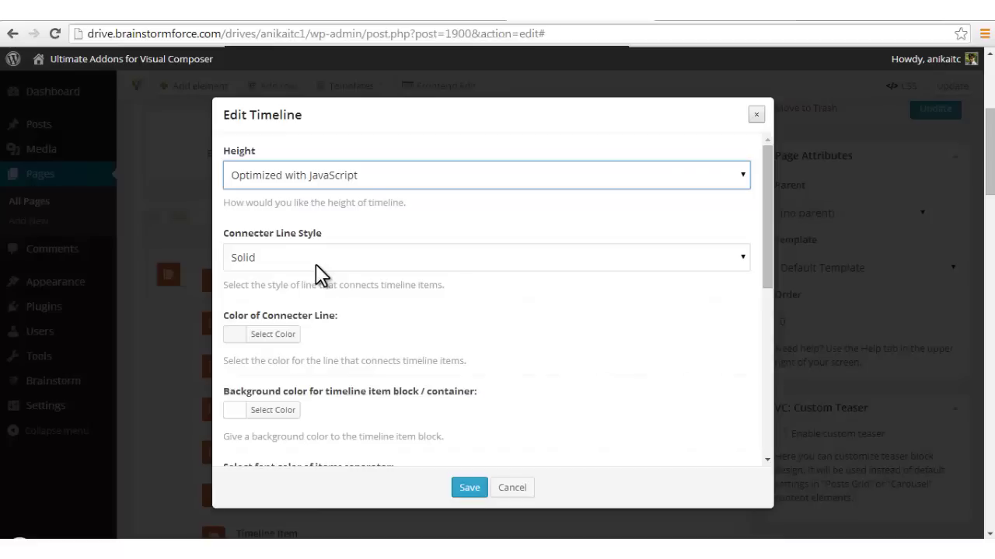
Step: Review the connecter line's style and color options, keeping Solid, and compare them with the line on the live timeline page
left_click_drag(325, 232, 275, 233)
left_click(286, 262)
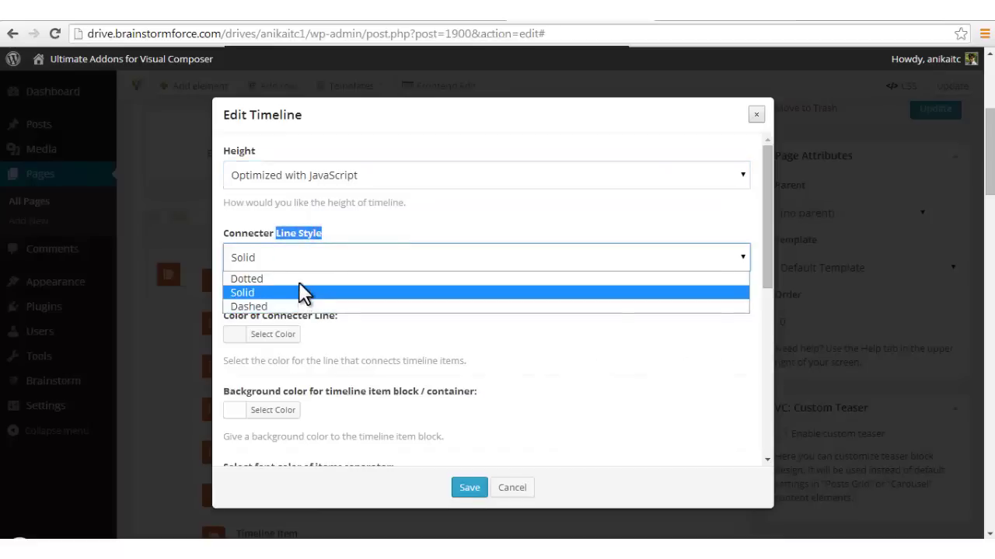
left_click(419, 224)
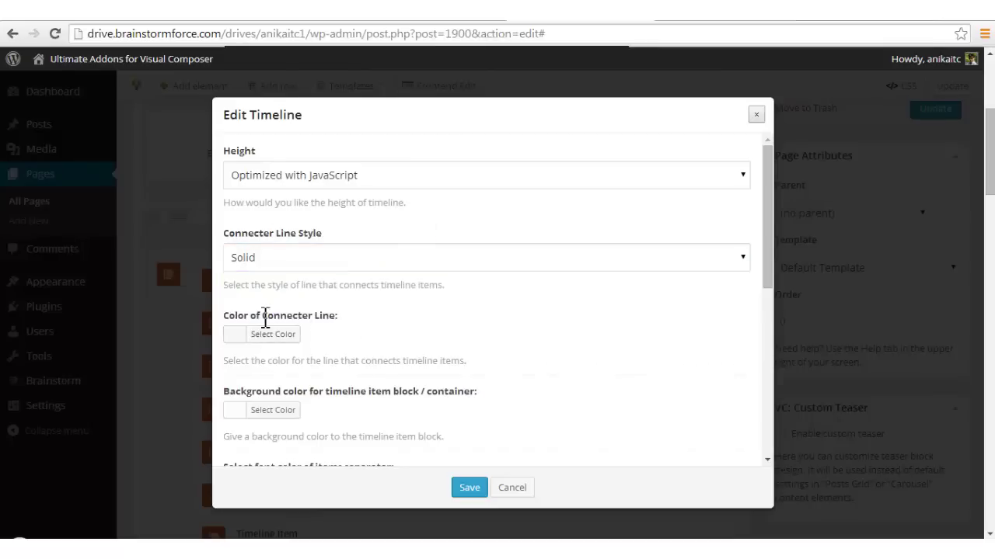
left_click_drag(225, 317, 255, 318)
left_click(350, 334)
left_click(462, 18)
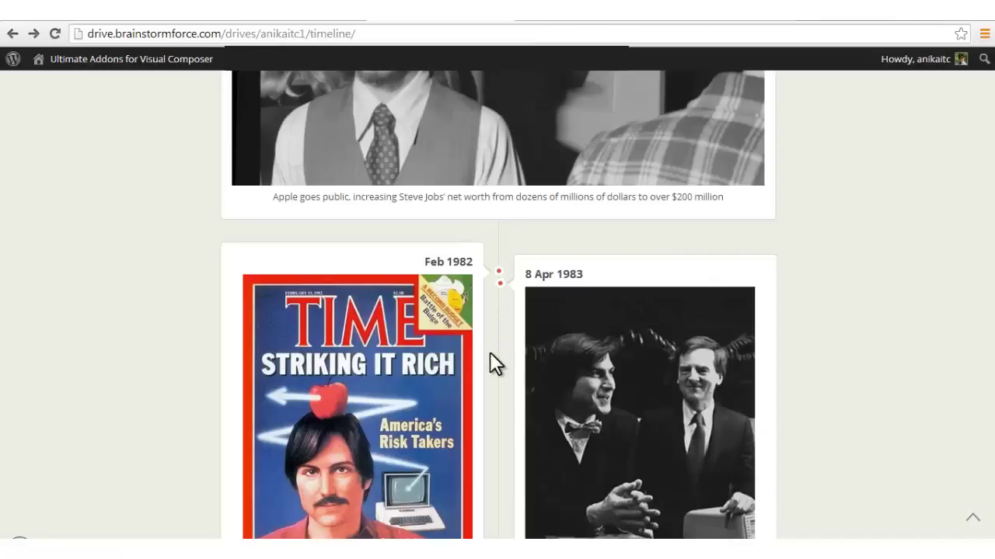
scroll(490, 440, "up", 10)
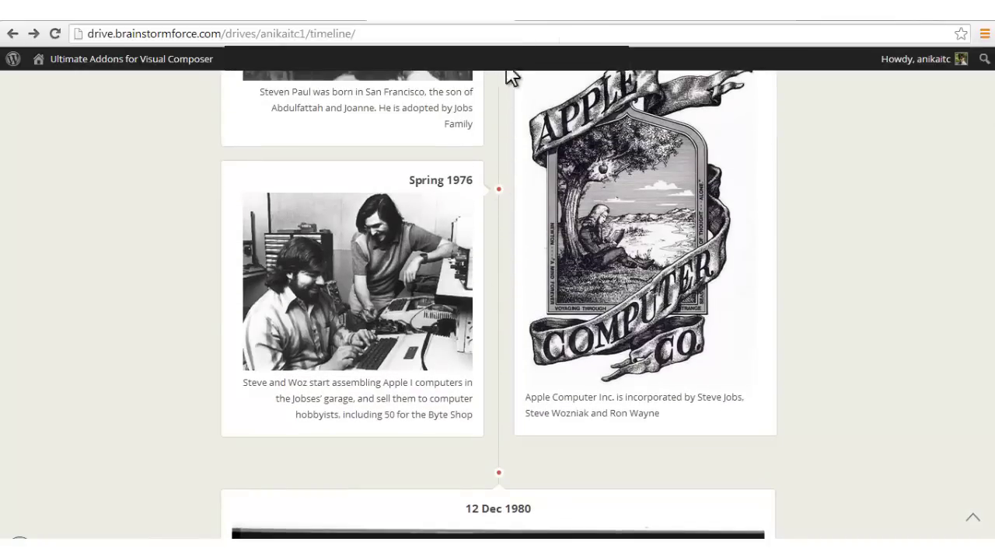
left_click(581, 11)
Step: Review the background color option for the timeline item block and compare it with the entry boxes on the preview page
scroll(435, 412, "down", 1)
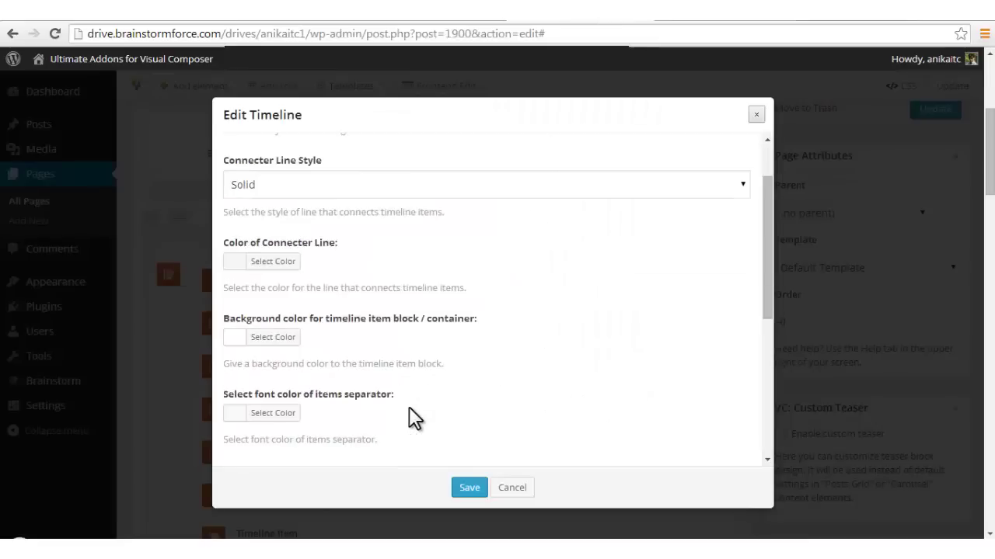
left_click(284, 338)
left_click(285, 337)
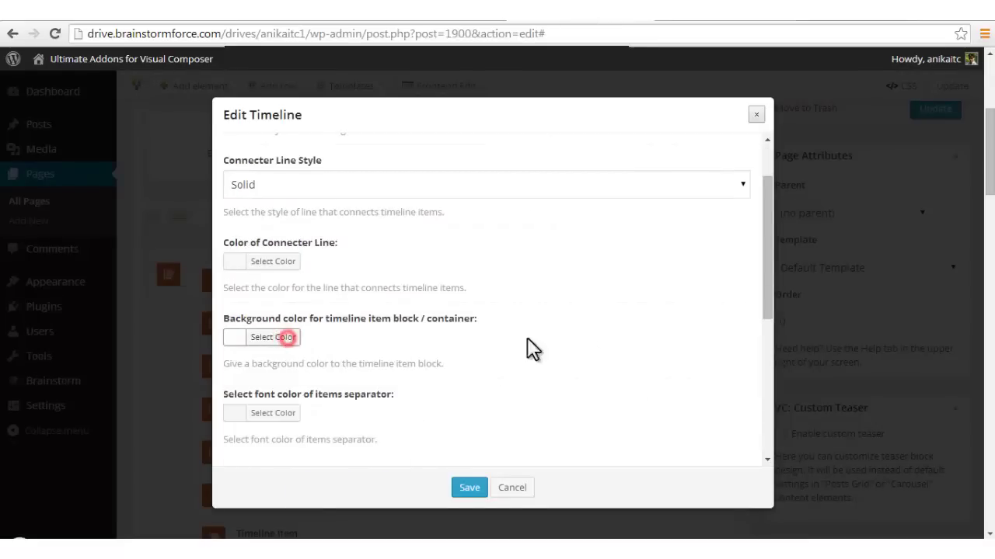
left_click(723, 19)
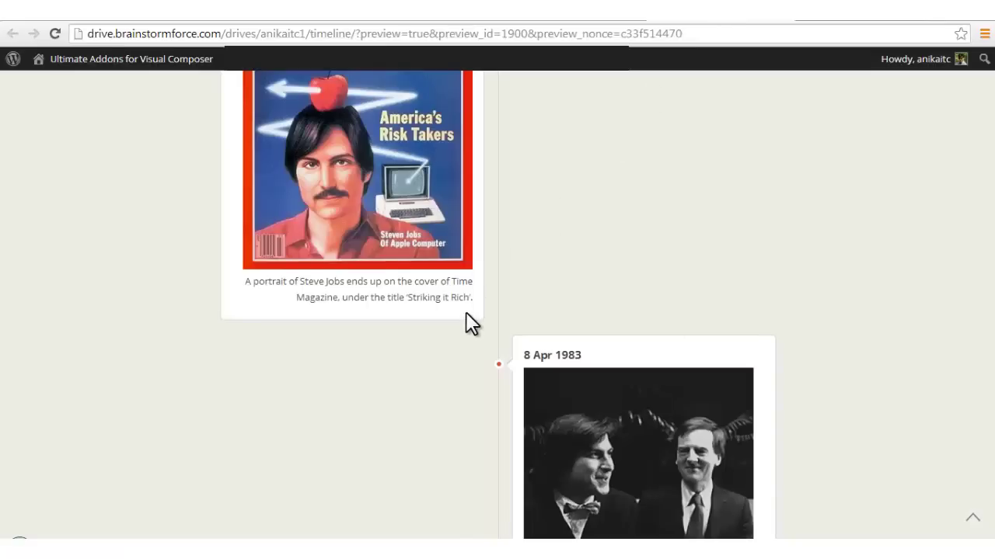
scroll(358, 319, "up", 2)
scroll(371, 314, "up", 8)
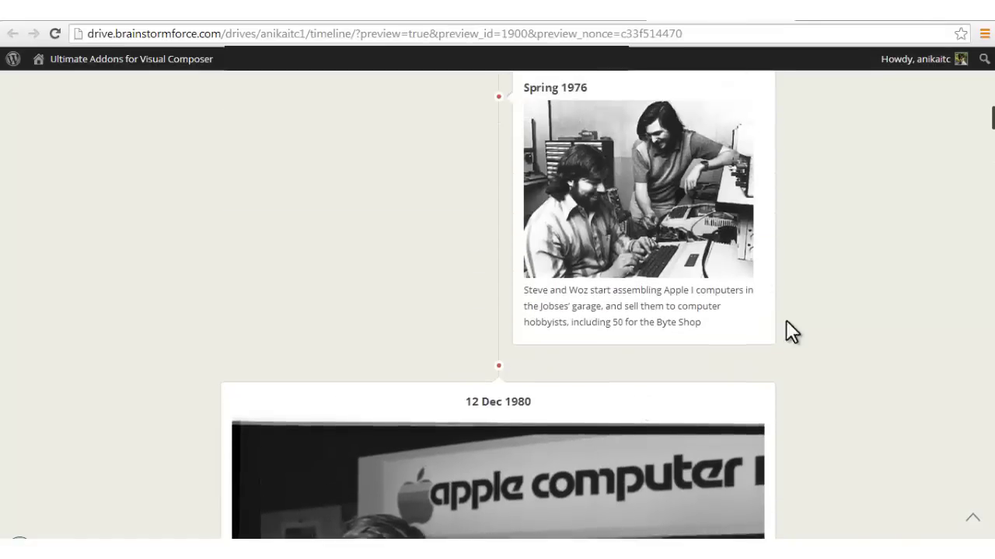
left_click(737, 337)
left_click(580, 12)
scroll(404, 348, "down", 1)
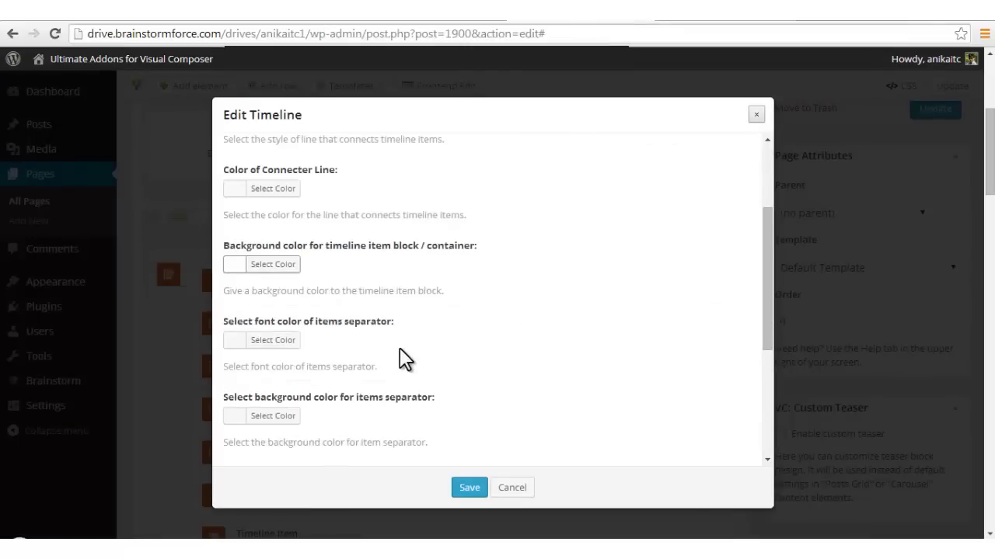
Step: Review the font and background color options for the items separator and compare them with the separator on the live timeline page
scroll(329, 359, "down", 1)
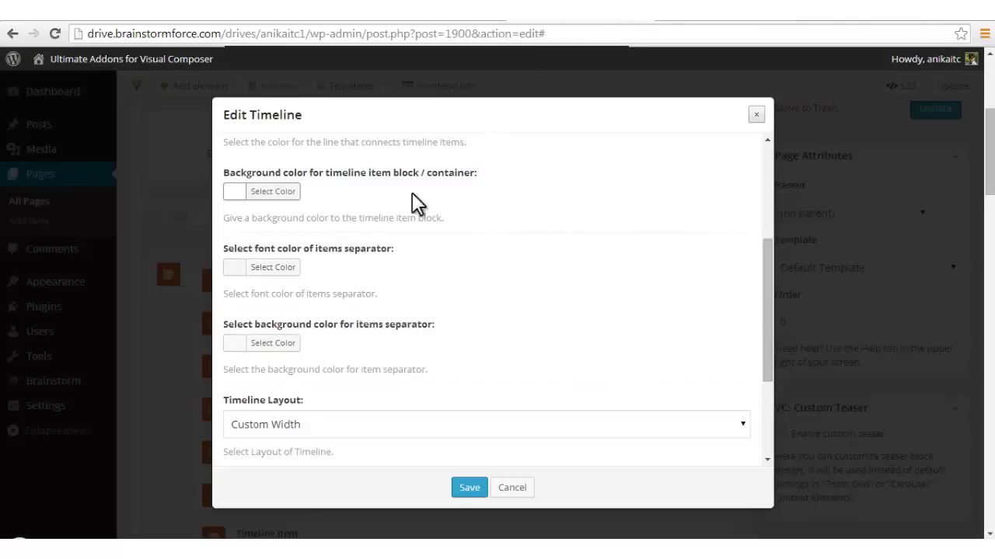
left_click(427, 6)
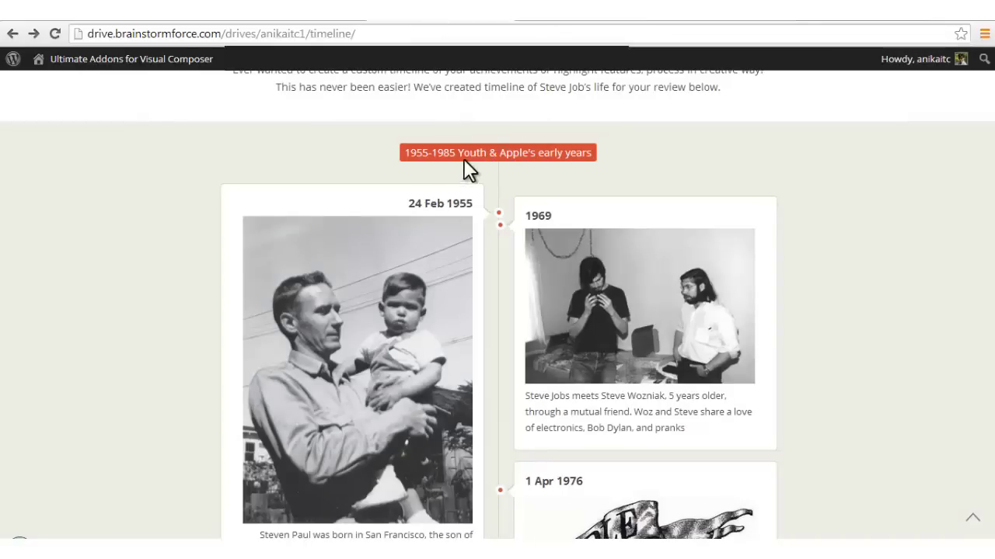
left_click(582, 17)
scroll(342, 376, "down", 2)
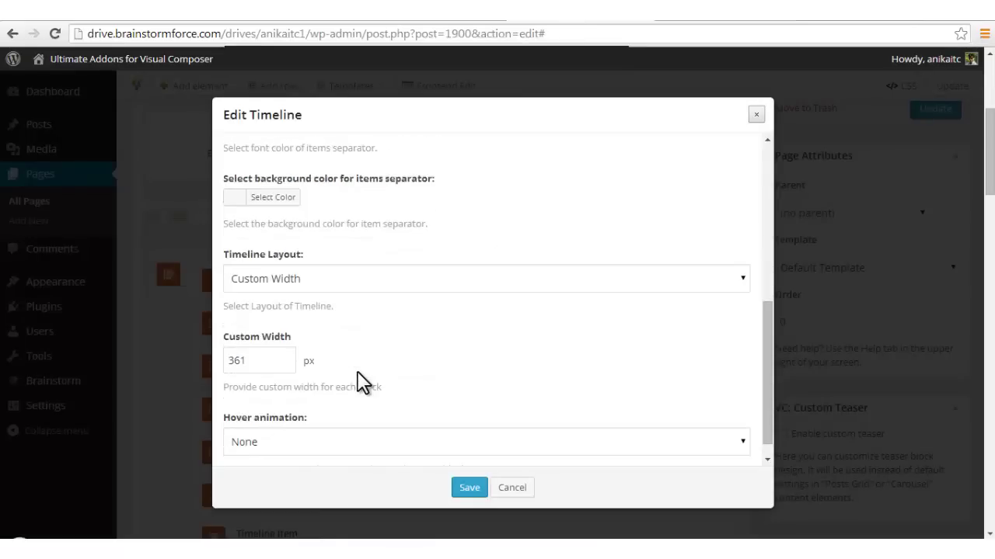
Step: Review the Timeline Layout options and compare them with the width of the entry blocks on the live timeline page
left_click(378, 274)
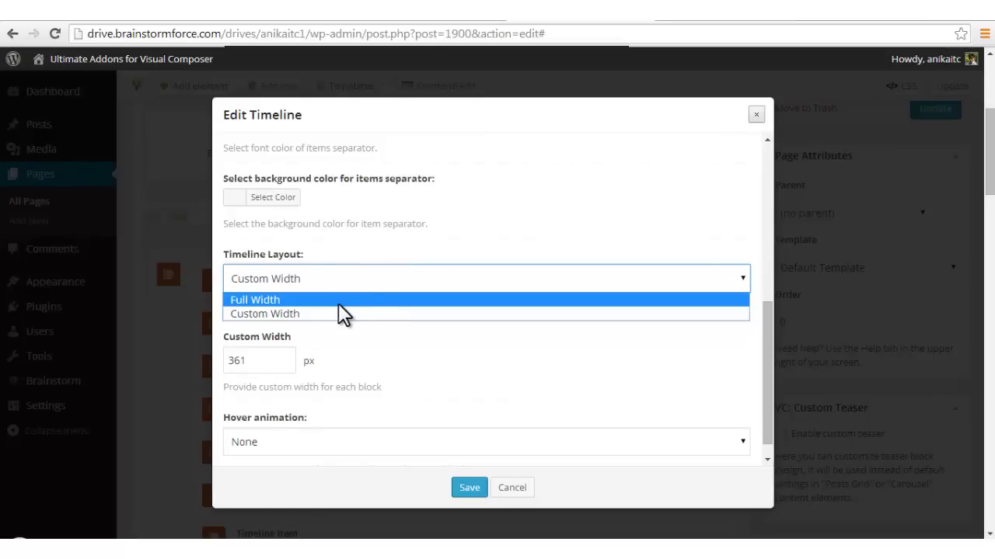
left_click(657, 21)
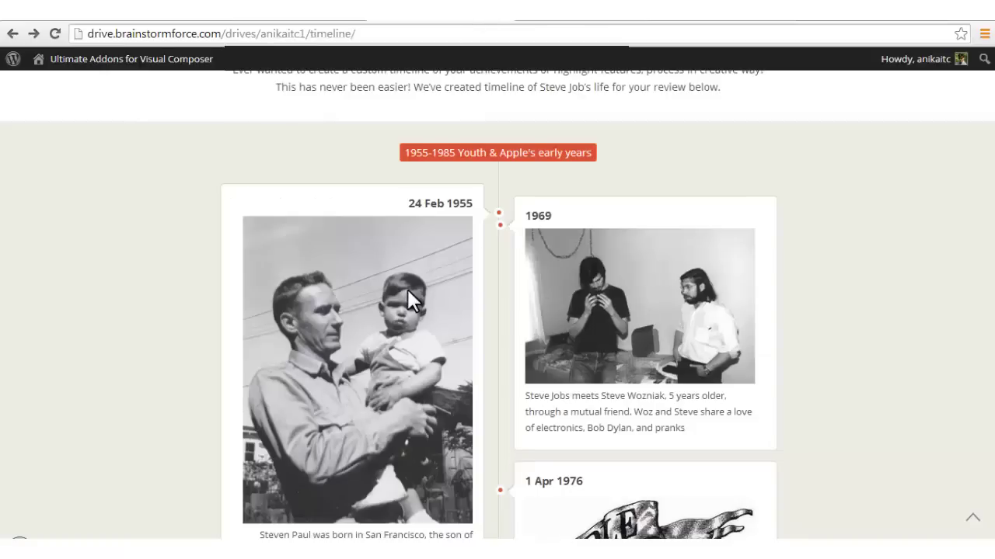
scroll(407, 289, "down", 3)
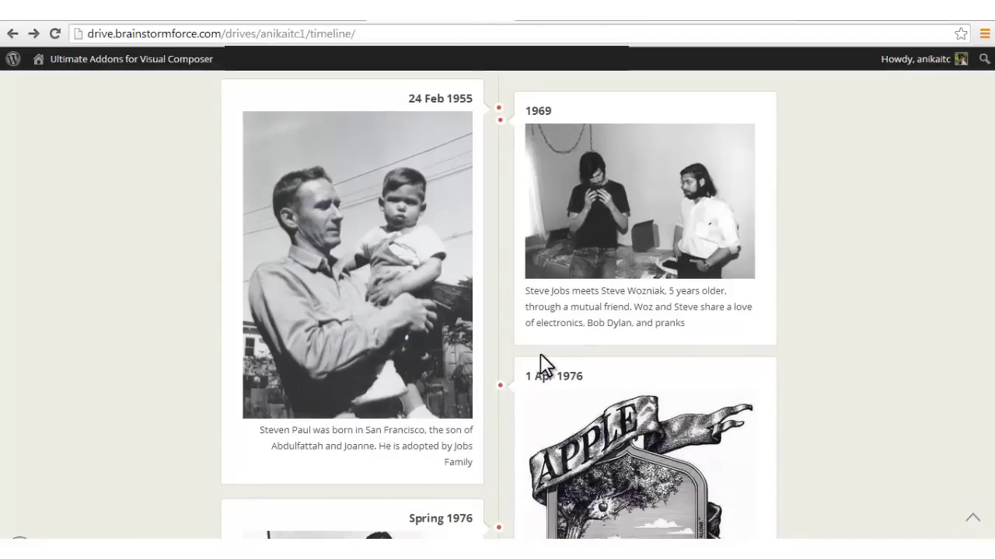
scroll(355, 411, "down", 2)
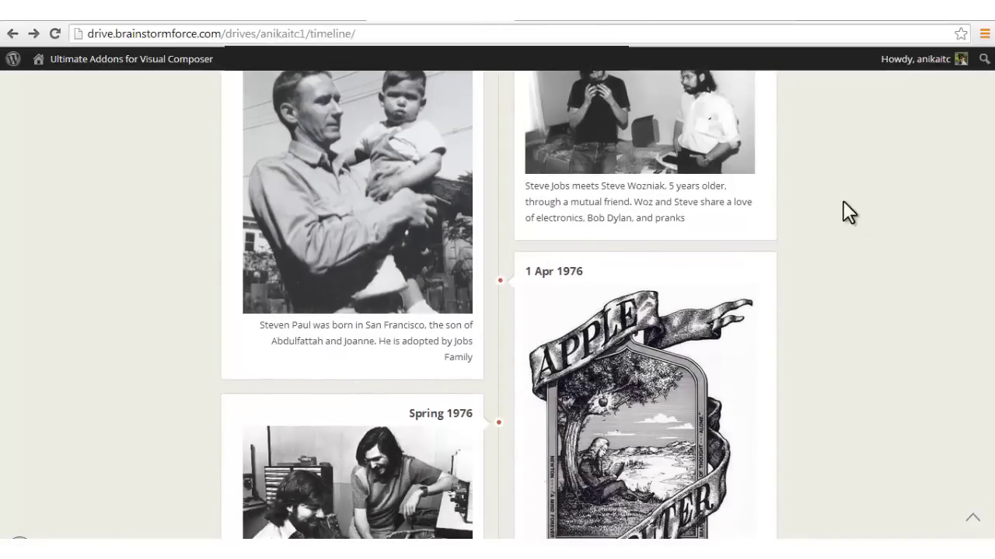
scroll(497, 311, "up", 3)
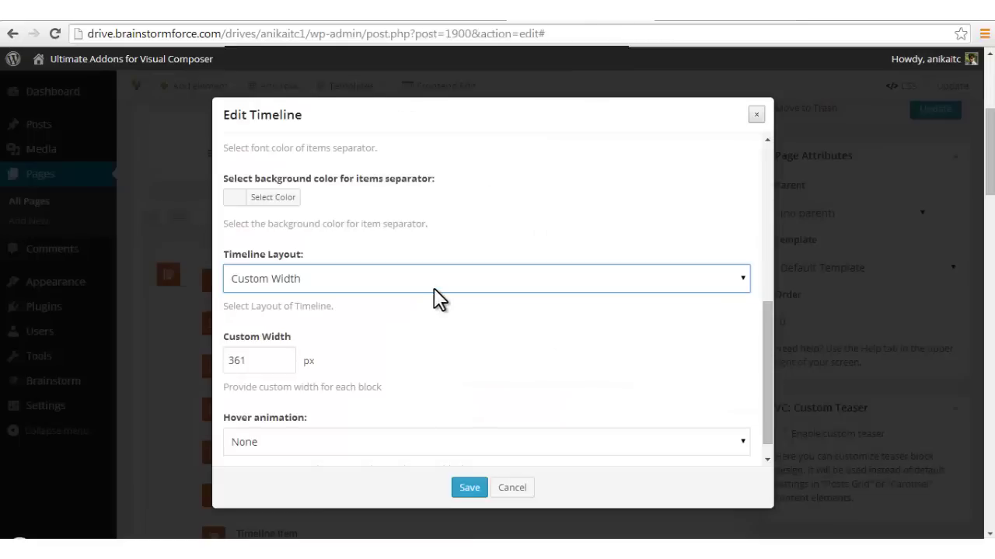
Step: Set the Timeline Layout to Full Width, save the timeline settings and preview the page changes
left_click(434, 288)
double_click(255, 361)
left_click(364, 278)
left_click(313, 296)
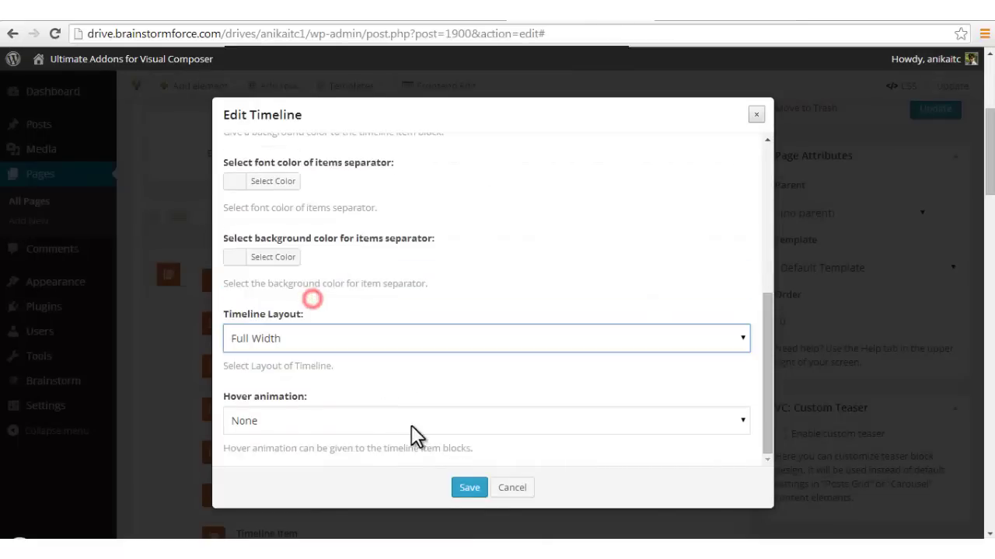
left_click(483, 492)
scroll(700, 186, "up", 1)
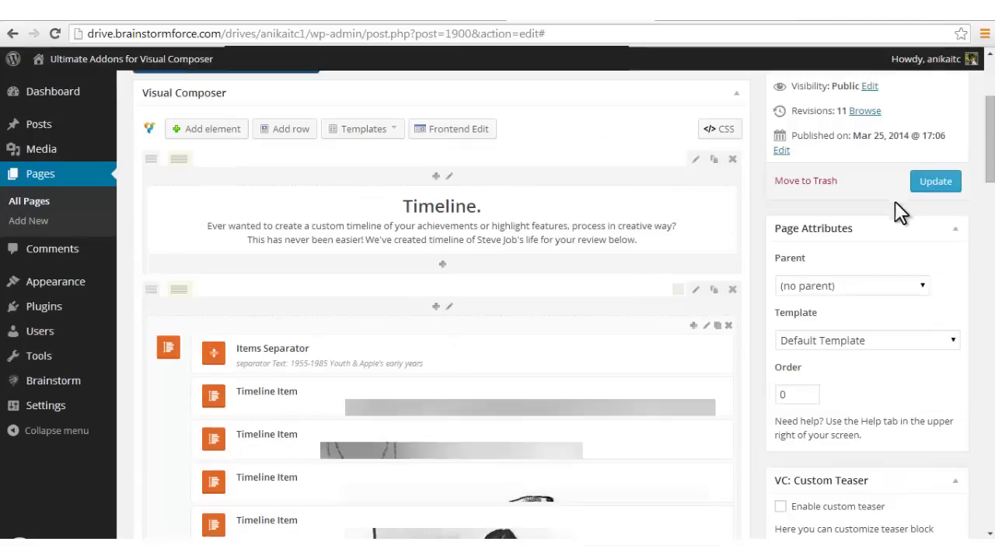
scroll(902, 206, "up", 2)
left_click(917, 180)
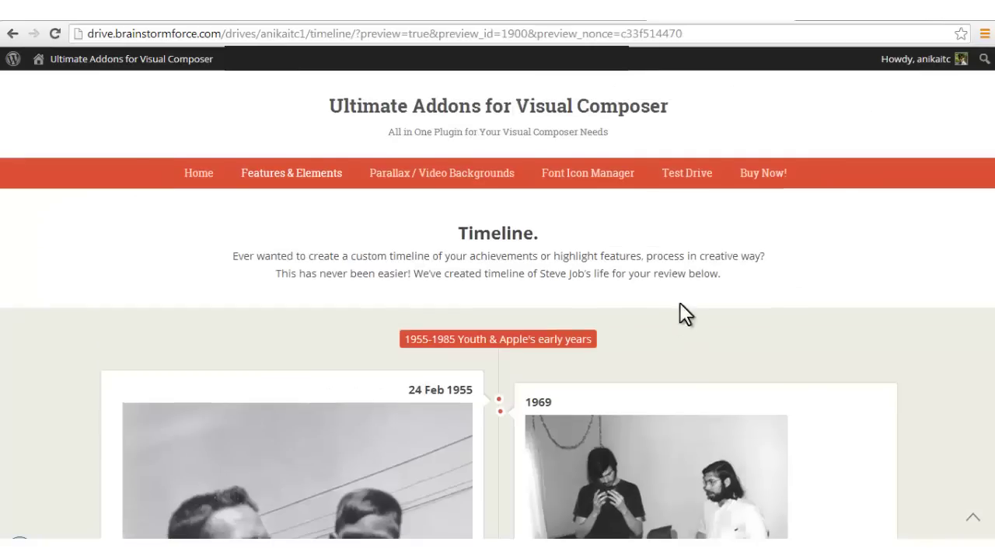
Step: Examine how the entries and the featured item are laid out at full width on the preview page
scroll(611, 340, "down", 4)
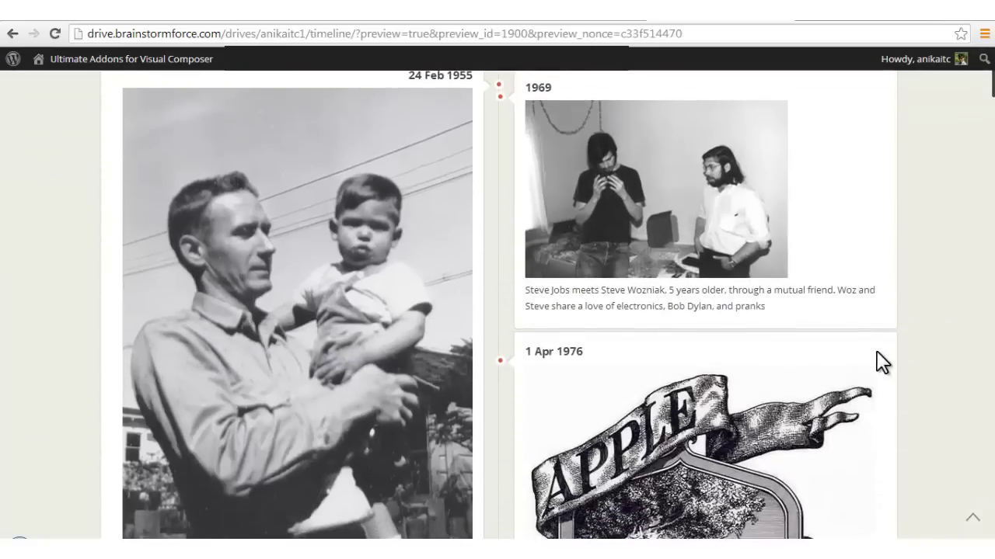
scroll(737, 365, "down", 9)
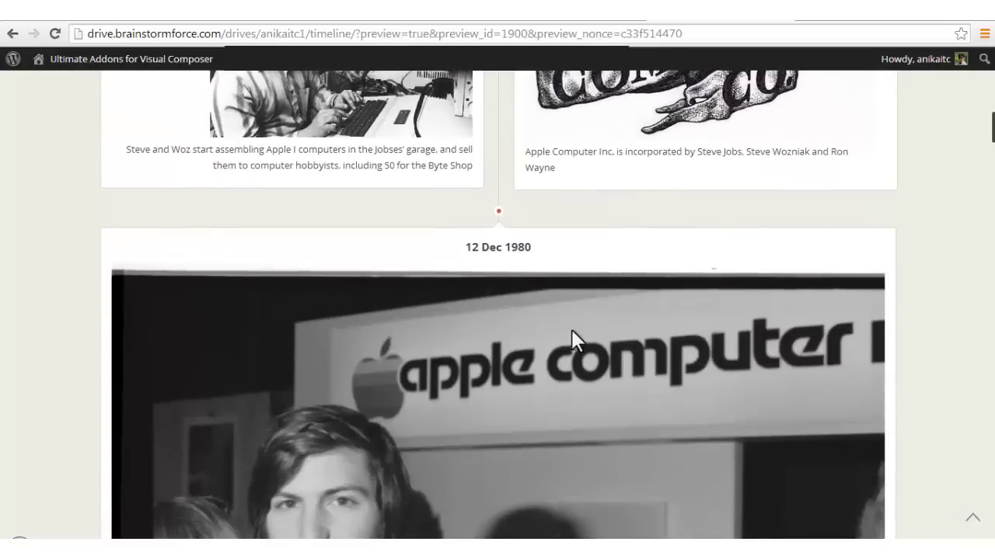
scroll(454, 303, "down", 6)
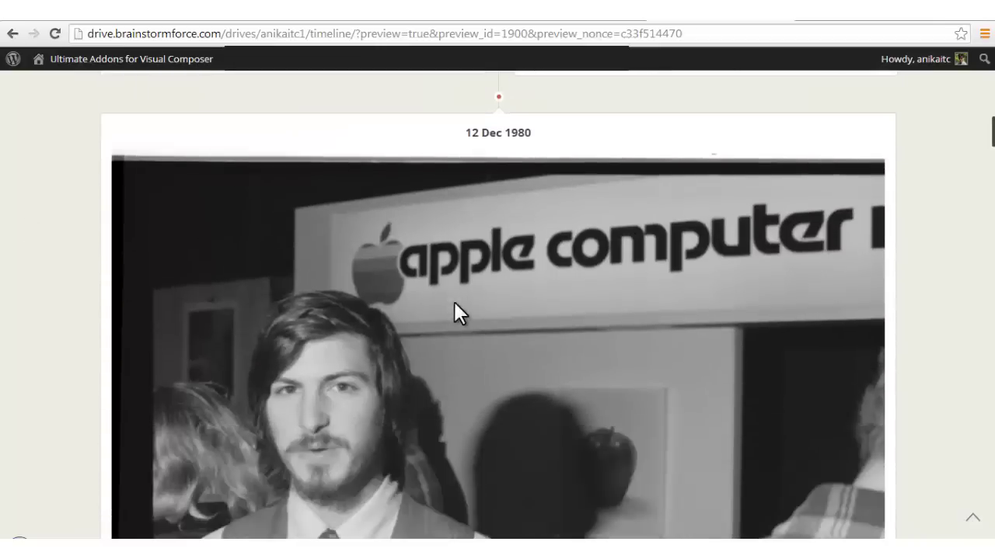
scroll(589, 306, "down", 5)
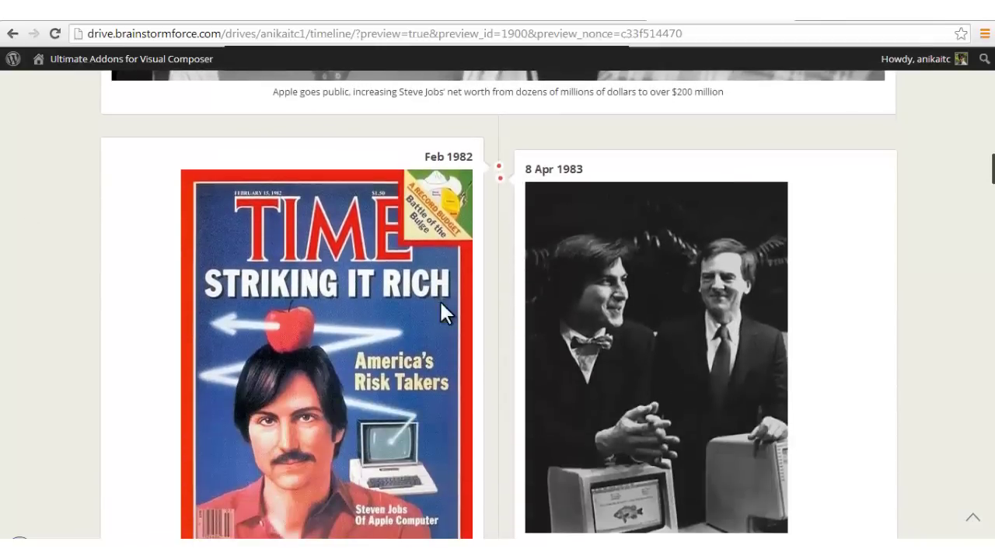
scroll(444, 349, "down", 3)
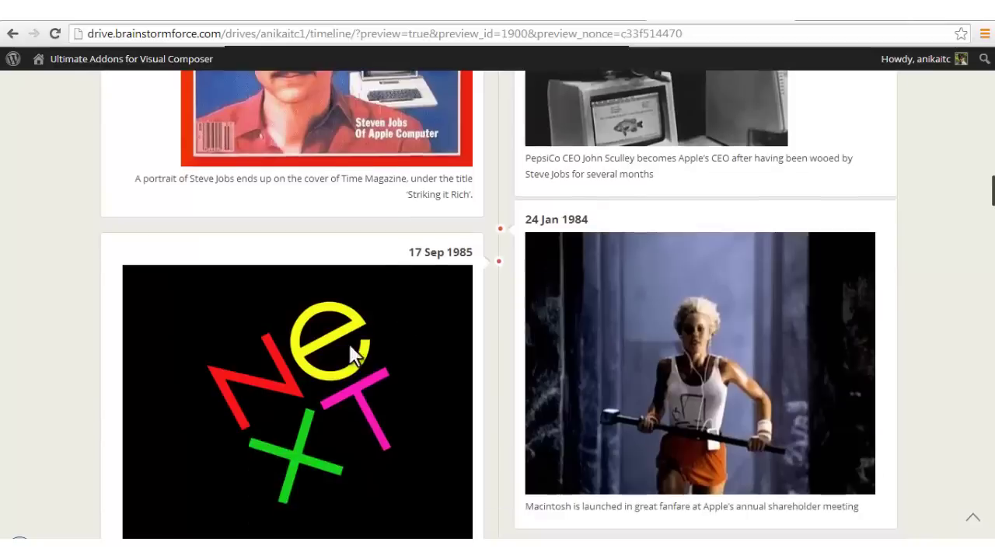
scroll(414, 381, "down", 8)
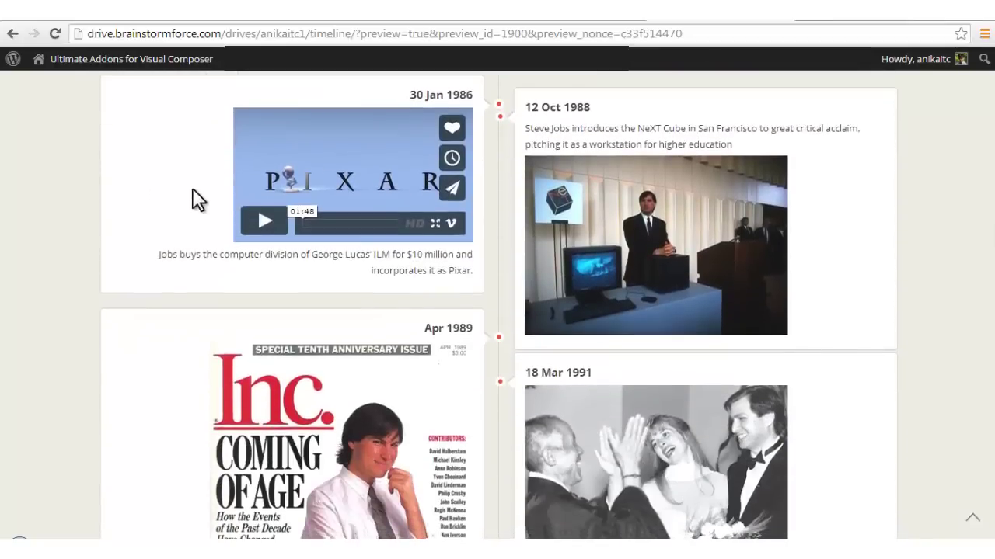
scroll(195, 195, "down", 2)
Step: Return to the timeline settings and set the Timeline Layout to Custom Width, keeping 361 px for each block
left_click(564, 14)
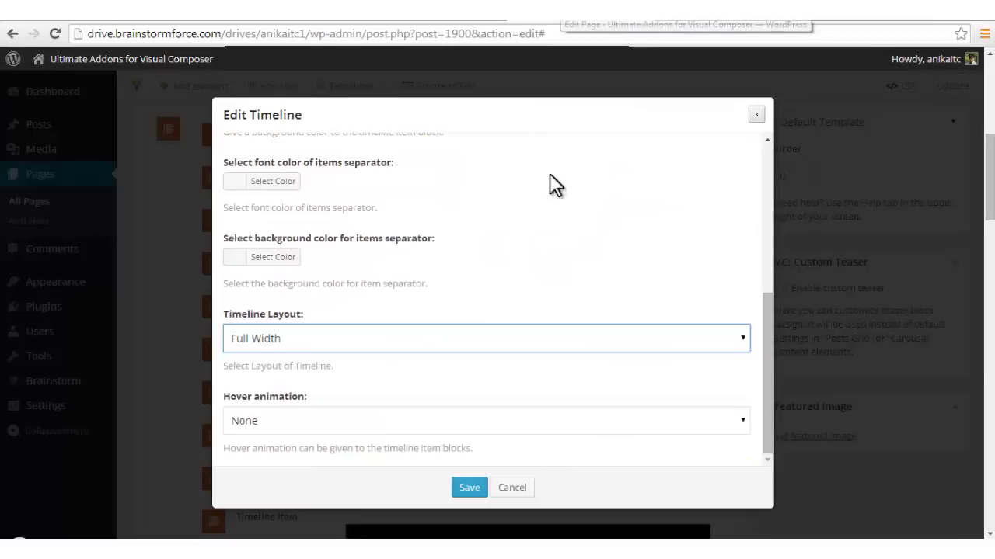
left_click(504, 335)
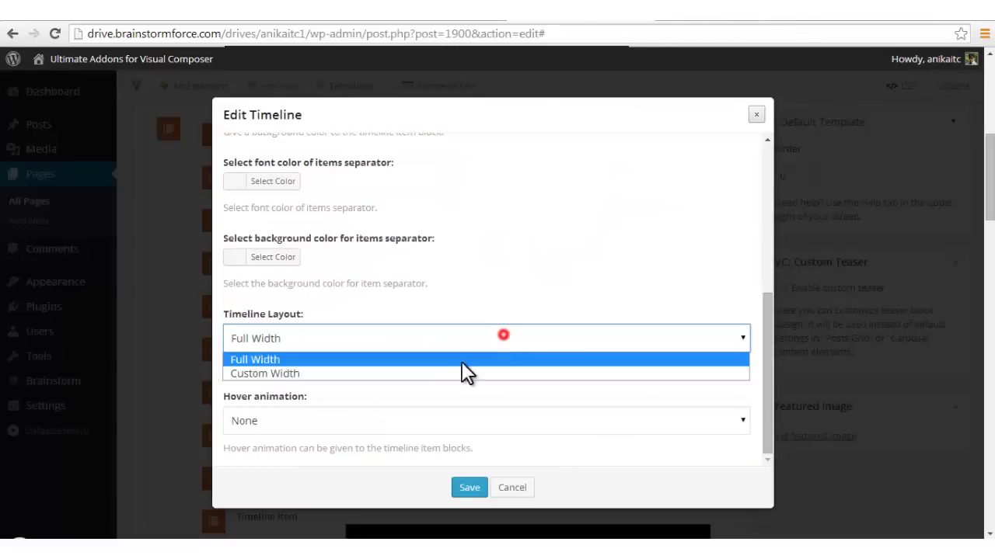
left_click(290, 374)
scroll(391, 420, "down", 2)
left_click_drag(257, 340, 226, 342)
left_click(381, 346)
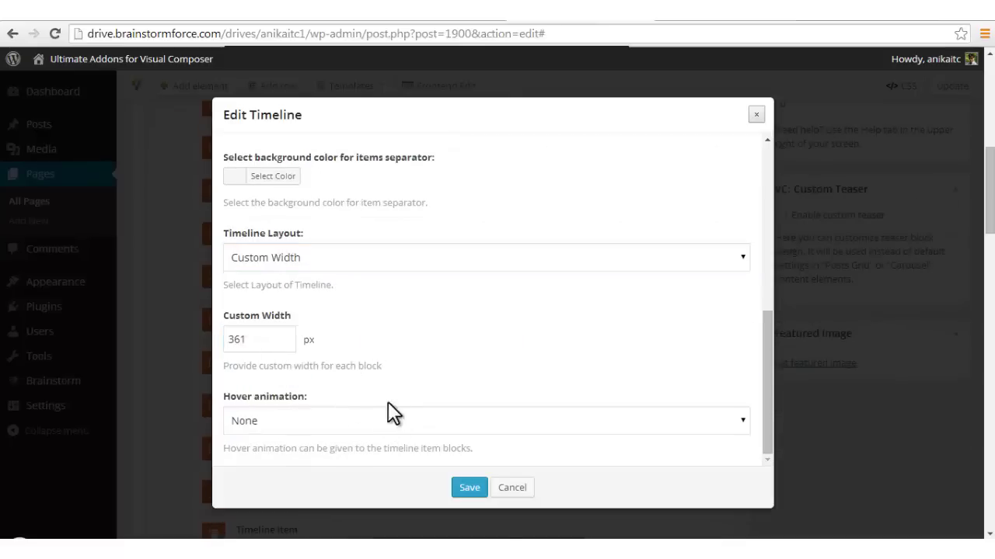
Step: Set the Hover animation to Slide Up, save the timeline settings and check the entry blocks in the page preview
left_click(408, 428)
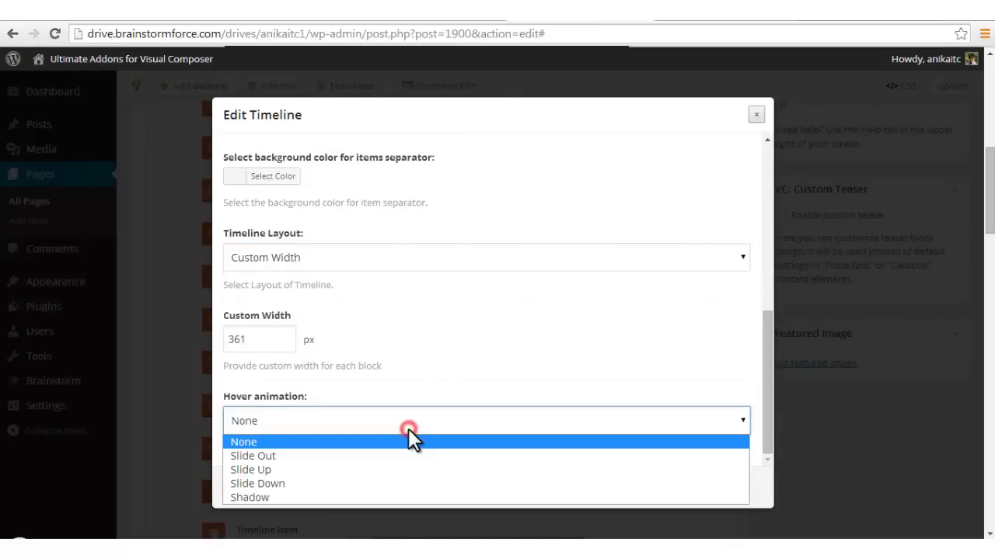
left_click(408, 430)
left_click(400, 429)
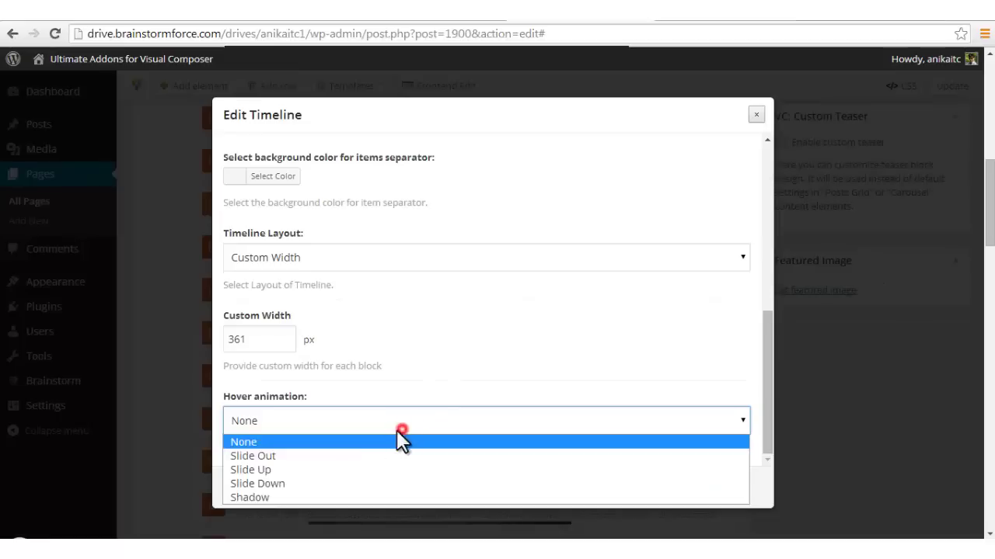
left_click(338, 468)
left_click(470, 488)
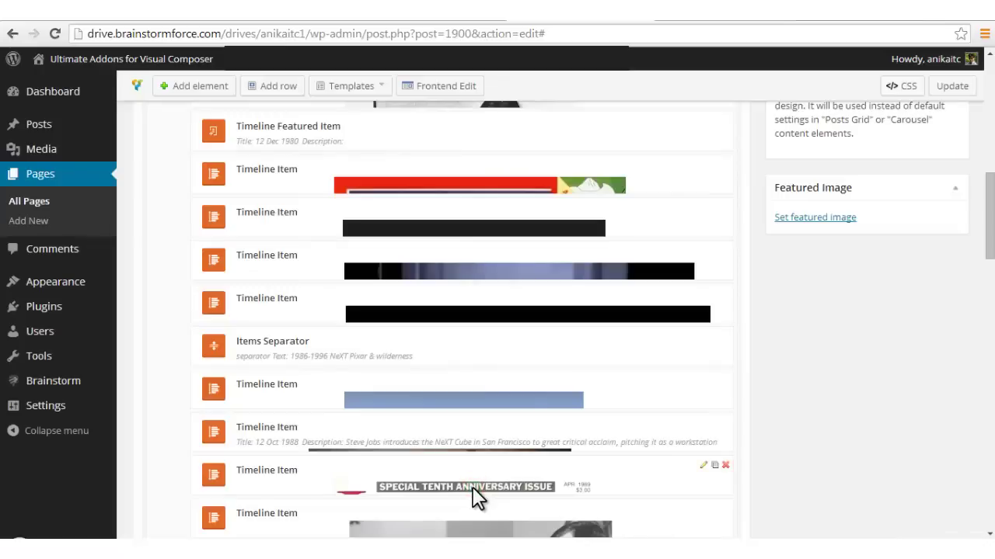
scroll(921, 187, "up", 5)
scroll(925, 179, "up", 2)
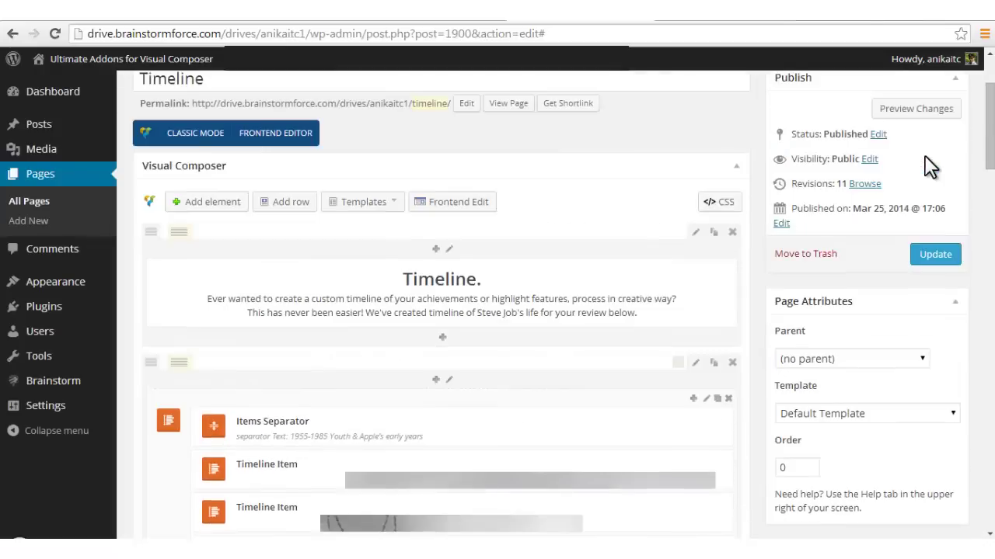
left_click(910, 108)
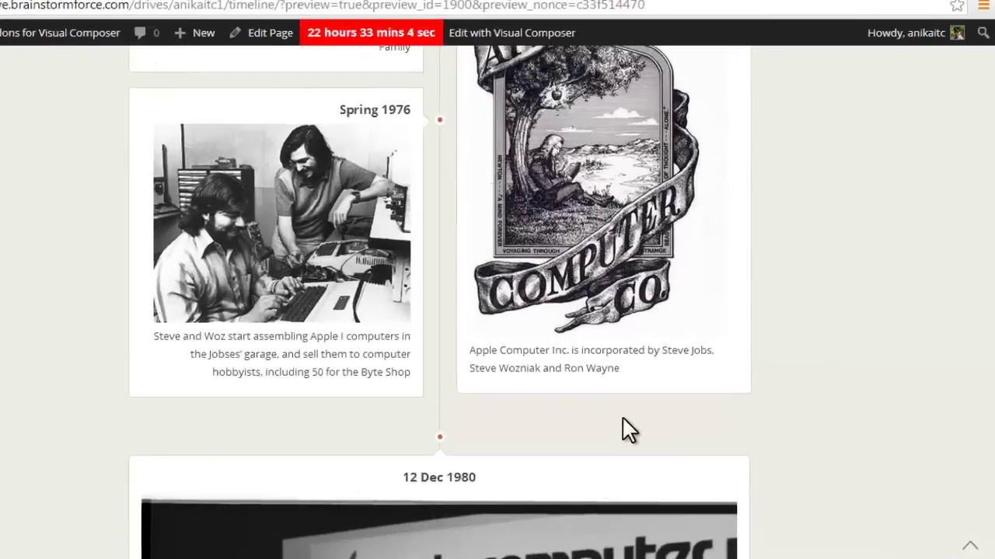
scroll(623, 420, "up", 2)
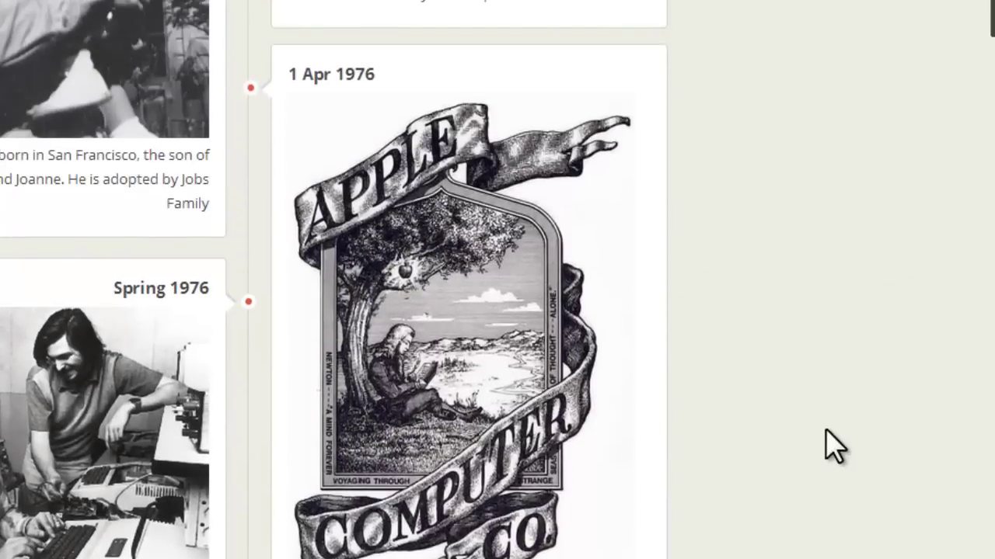
scroll(828, 447, "up", 5)
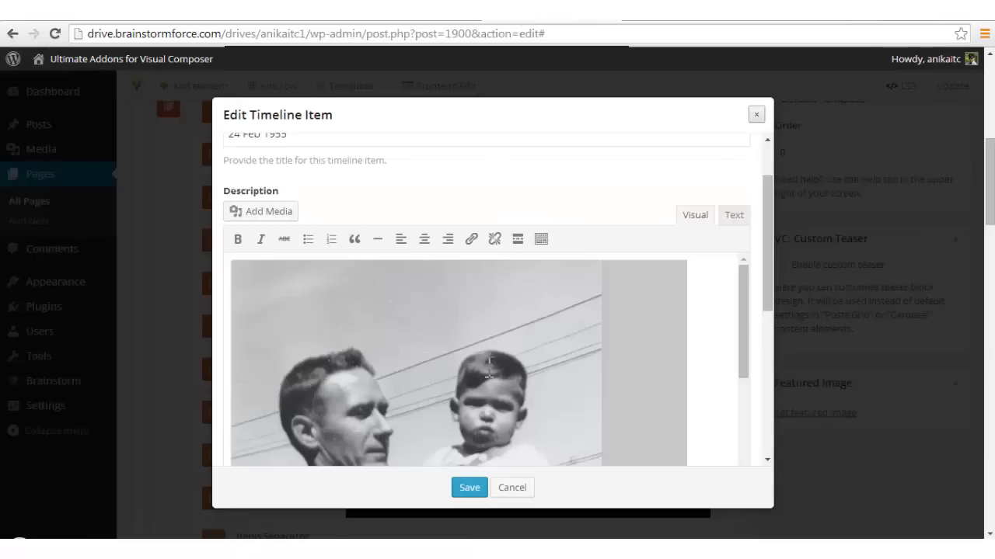
Step: Show the descriptions of the 24 Feb 1955 and Pixar timeline items as text and examine the Vimeo iframe code
left_click(730, 215)
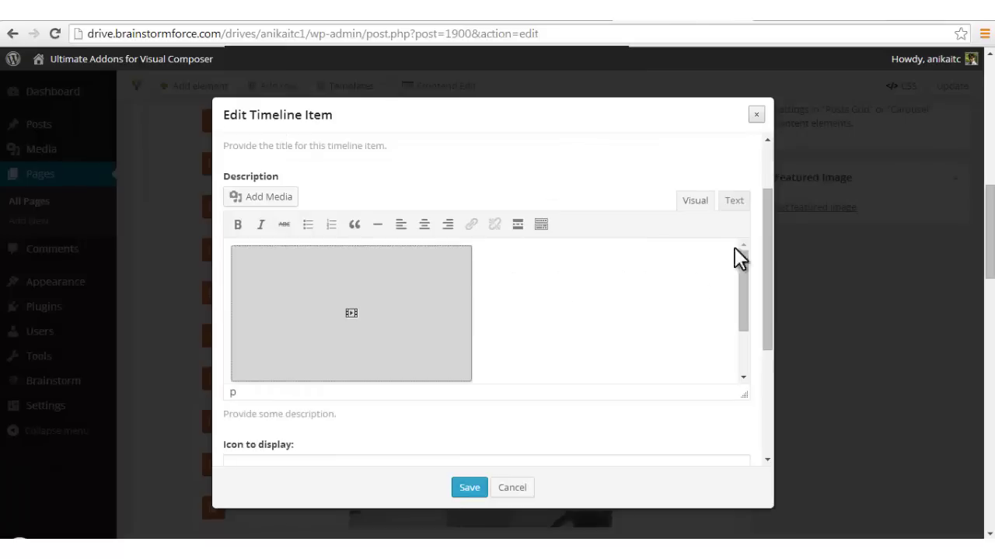
left_click(735, 203)
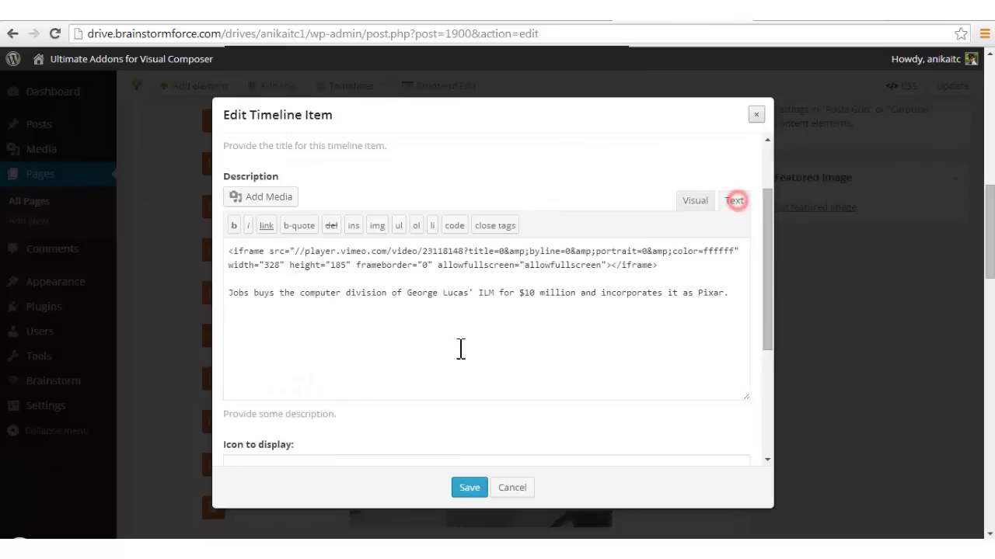
left_click_drag(230, 251, 280, 252)
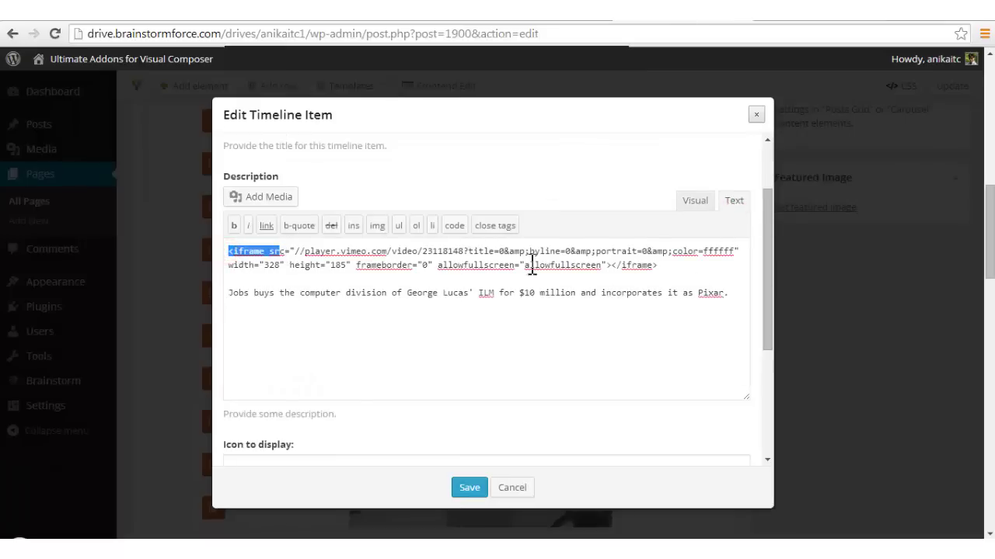
double_click(673, 272)
left_click(606, 295)
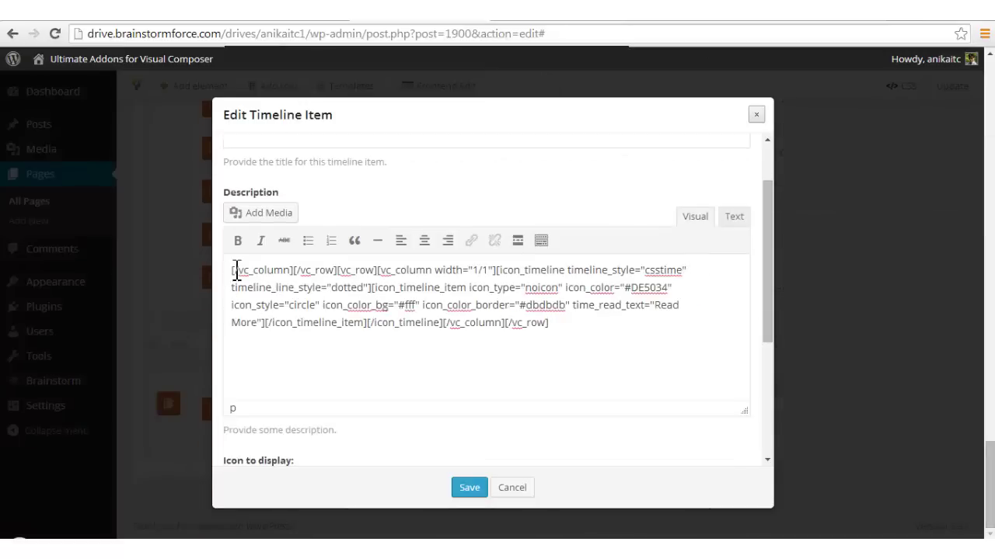
Step: Examine the row, column and timeline shortcodes in the description of the untitled timeline item
left_click_drag(232, 270, 294, 270)
left_click_drag(561, 326, 511, 323)
left_click(505, 355)
Step: Switch to the live timeline page and look over its heading, separator and first entries
left_click(707, 17)
scroll(657, 251, "down", 3)
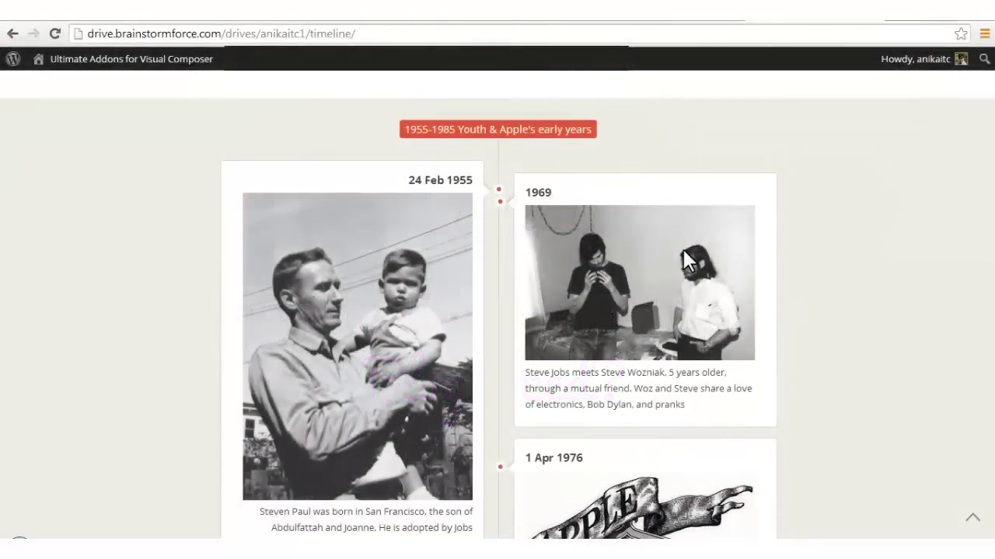
scroll(762, 374, "up", 2)
scroll(767, 385, "up", 2)
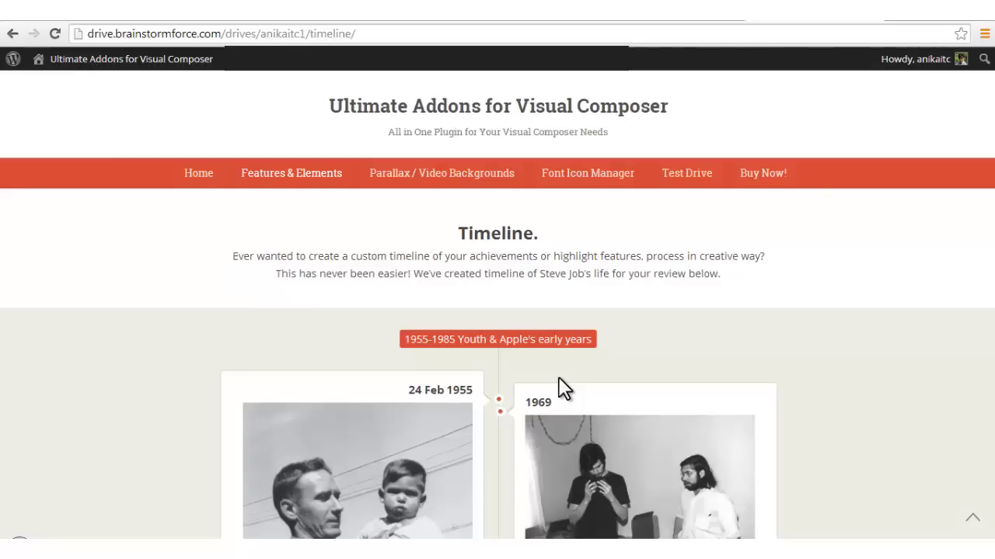
scroll(557, 378, "down", 1)
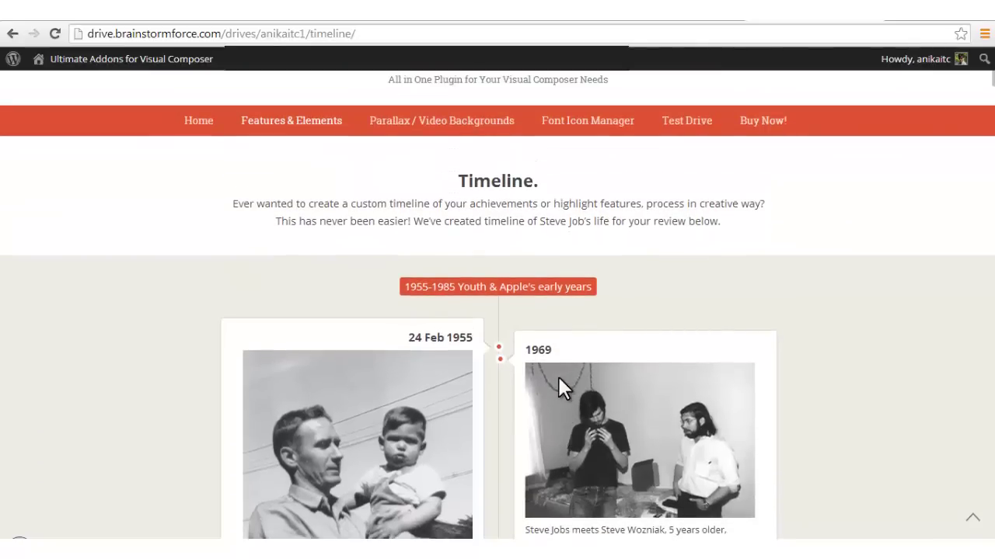